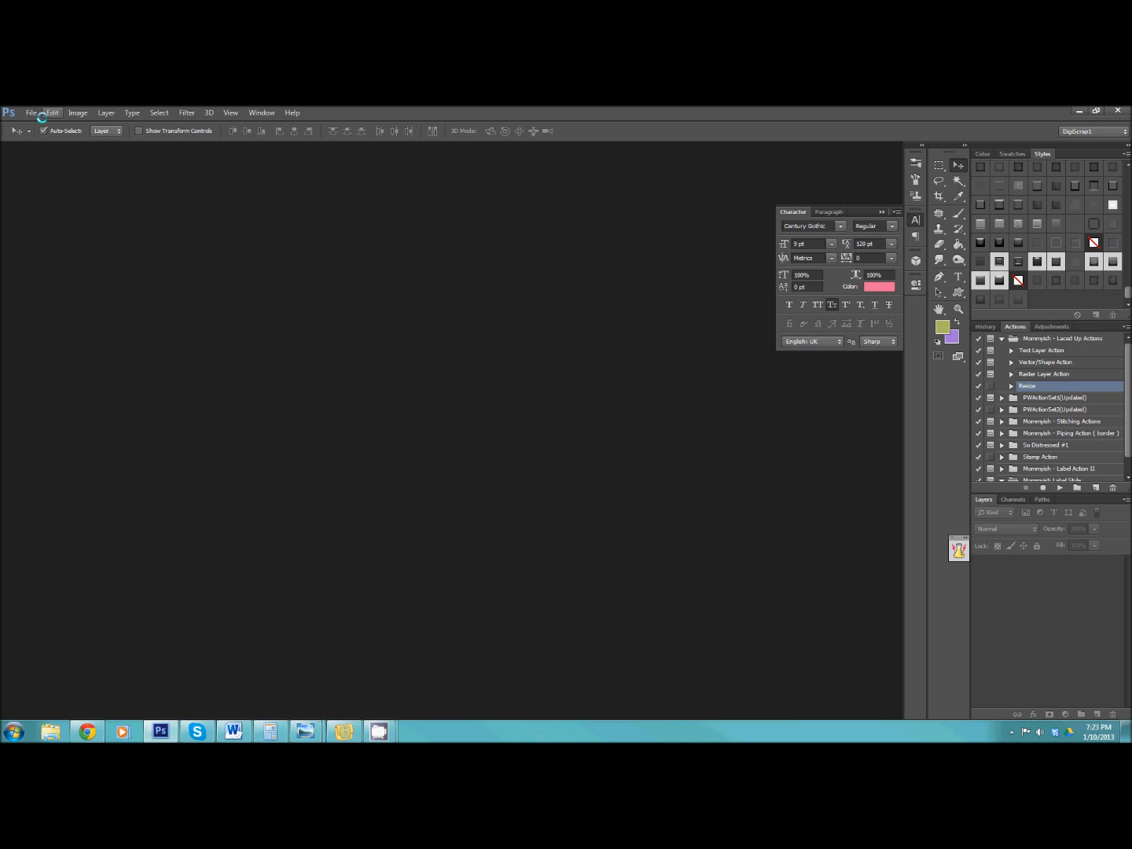
# Open the gs_heart4 PSD file from the gs_hearts folder inside the desktop's Valentine's Collab folder.
pyautogui.click(31, 113)
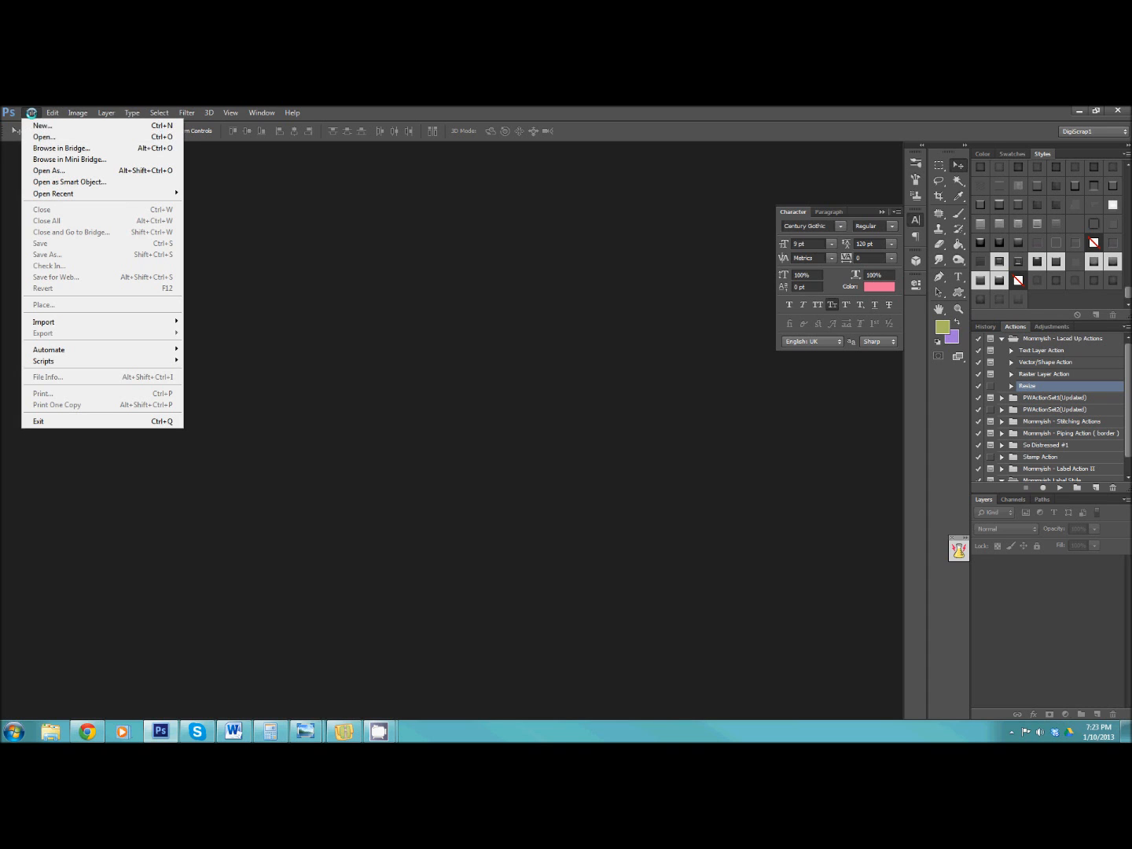
pyautogui.click(47, 138)
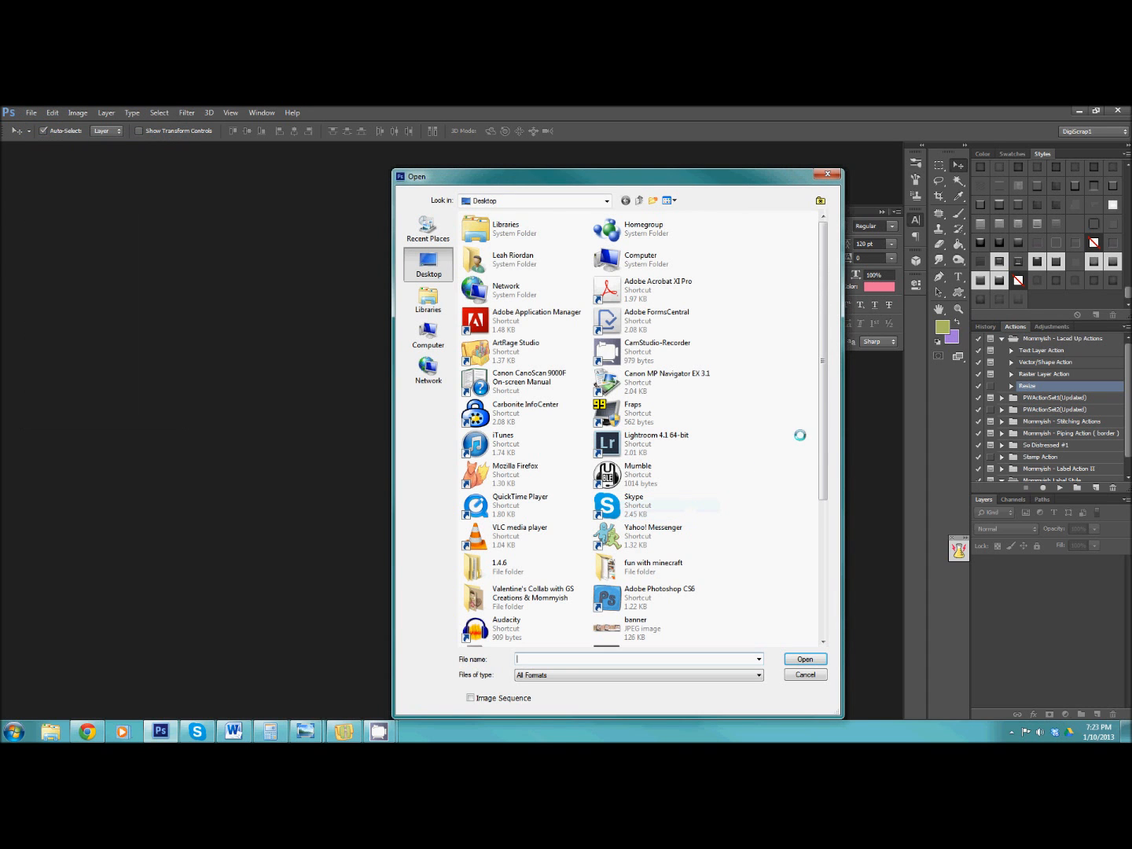
pyautogui.scroll(-5, 790, 434)
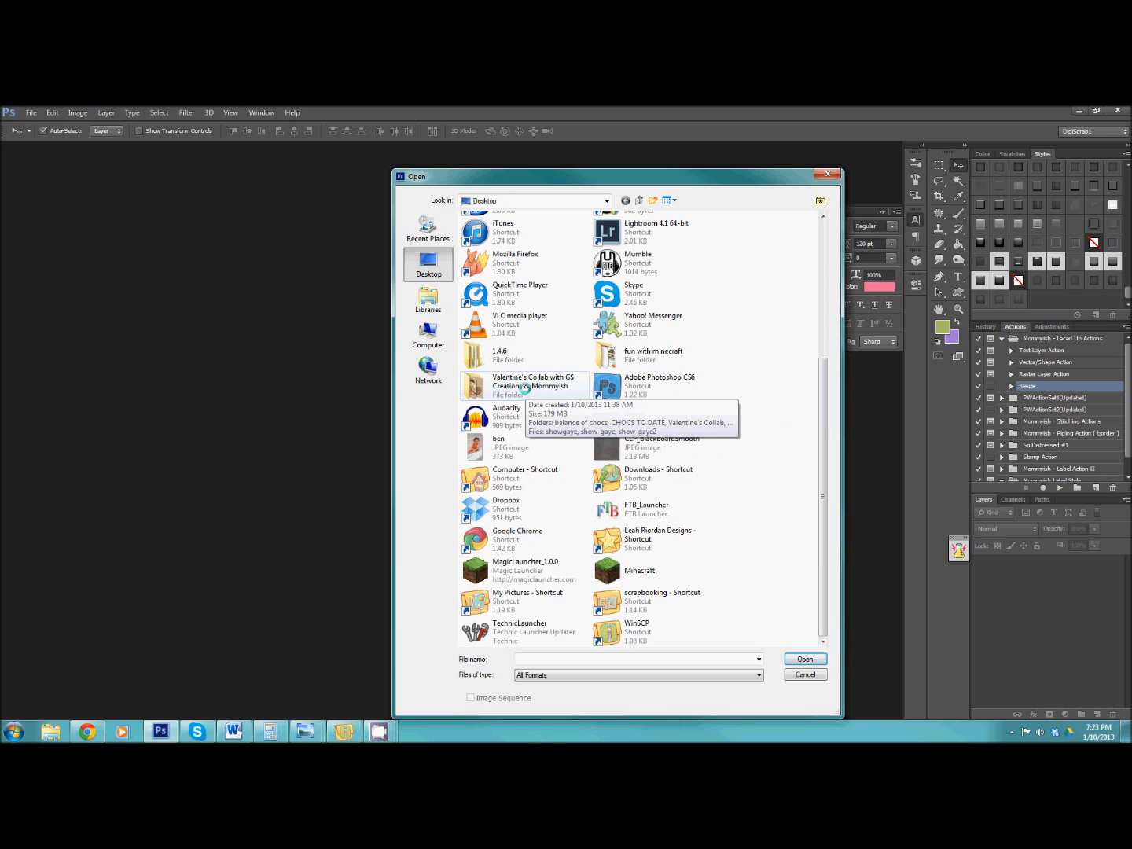
pyautogui.doubleClick(523, 387)
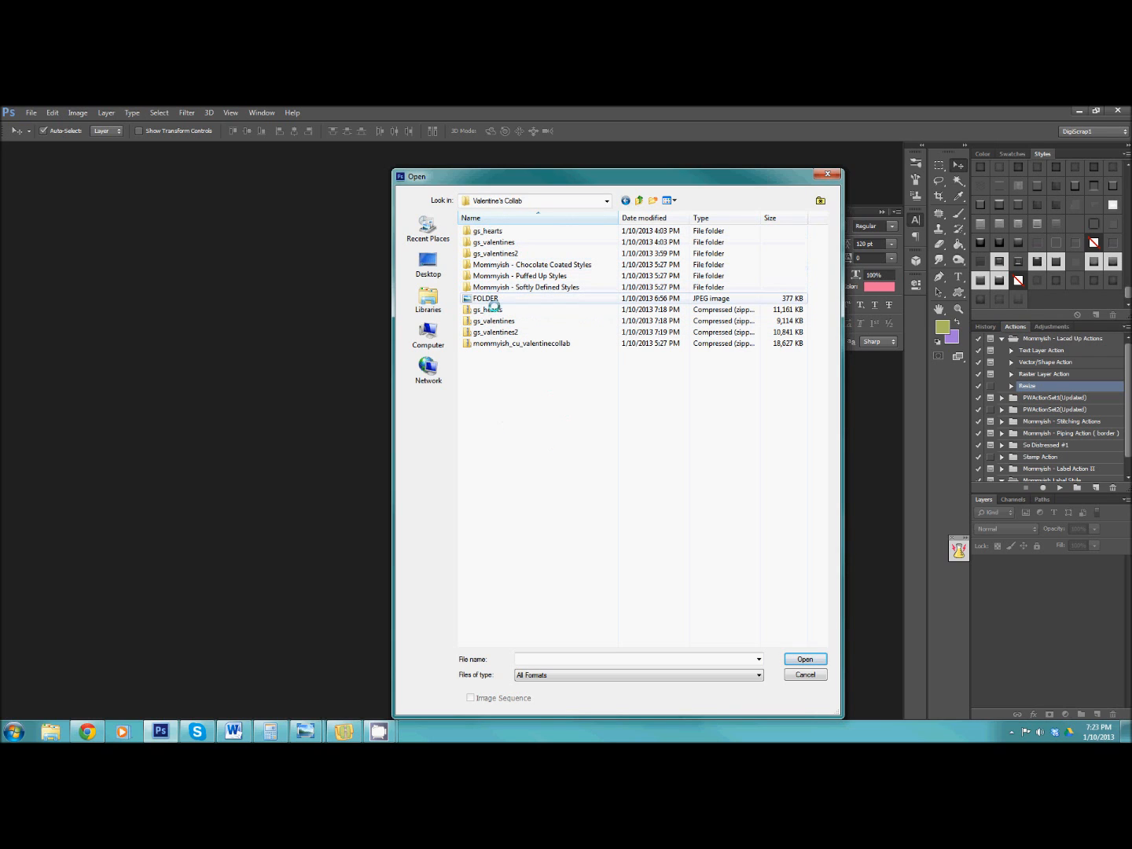
pyautogui.doubleClick(555, 262)
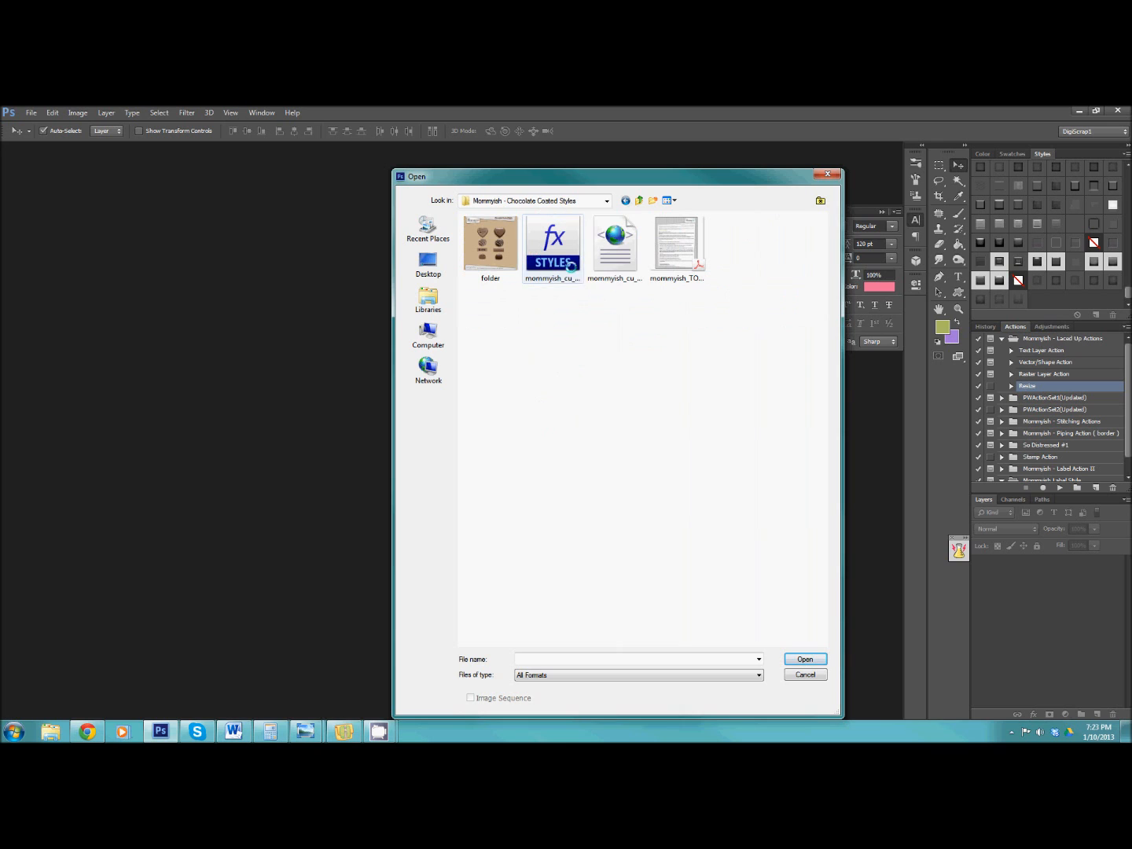
pyautogui.press('BackSpace')
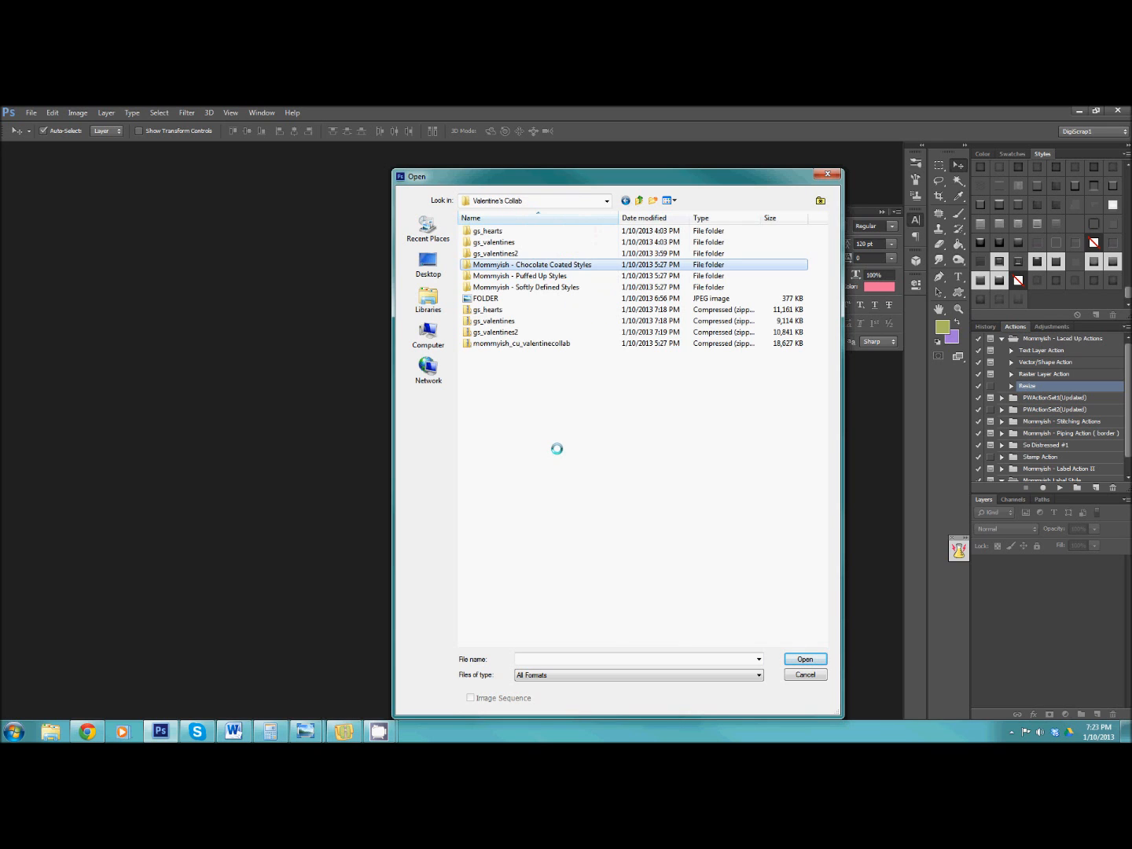
pyautogui.doubleClick(503, 231)
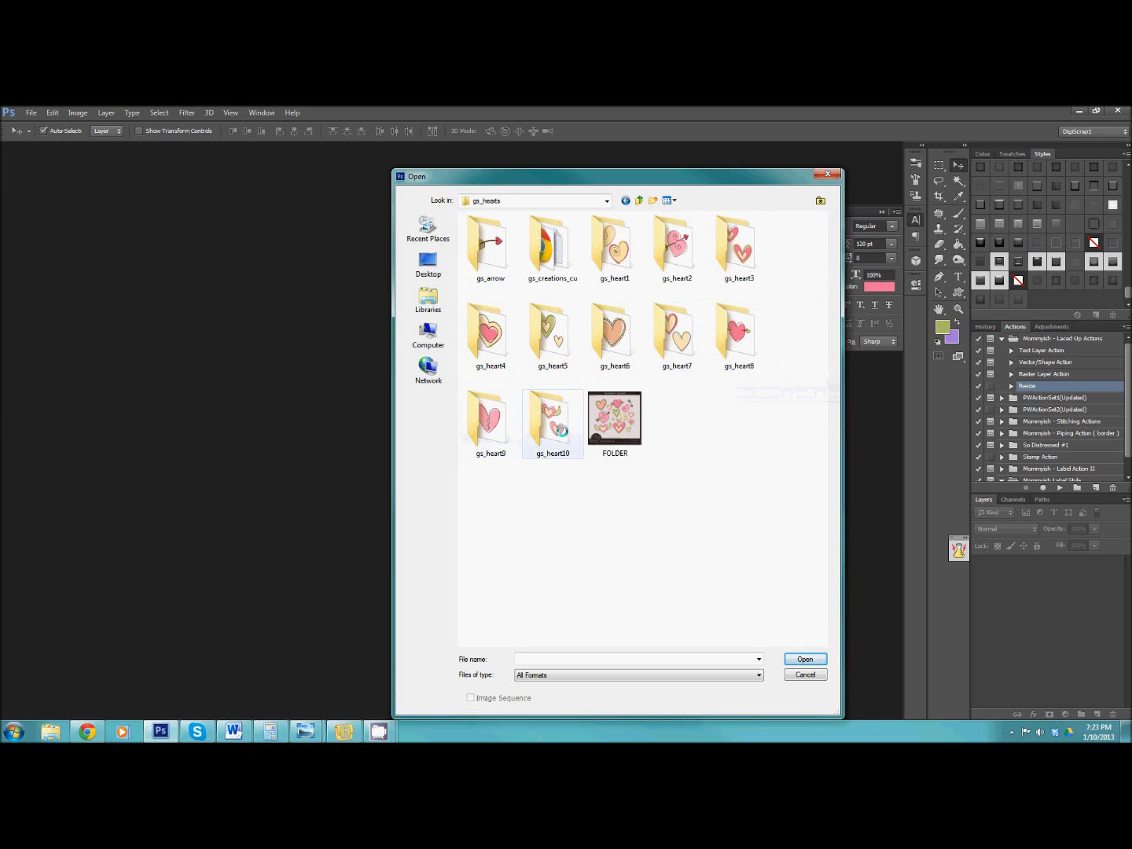
pyautogui.doubleClick(489, 331)
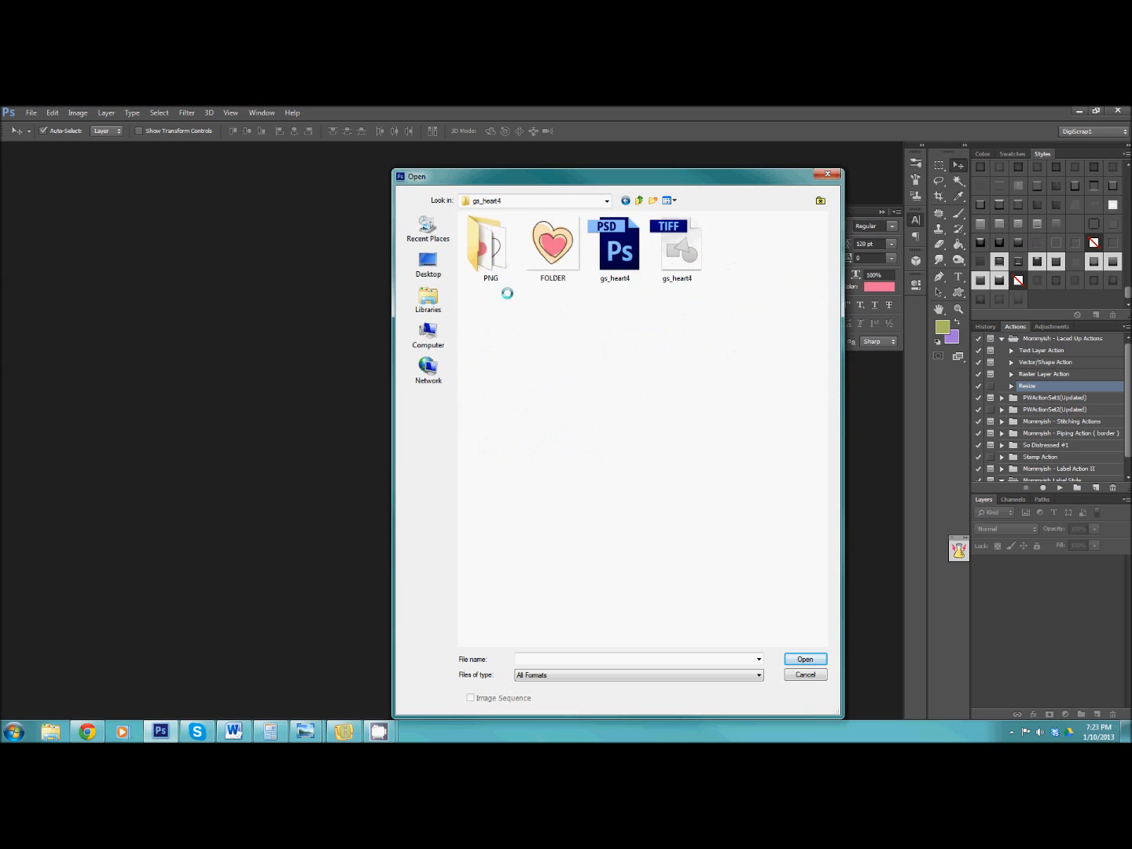
pyautogui.click(617, 250)
pyautogui.click(805, 659)
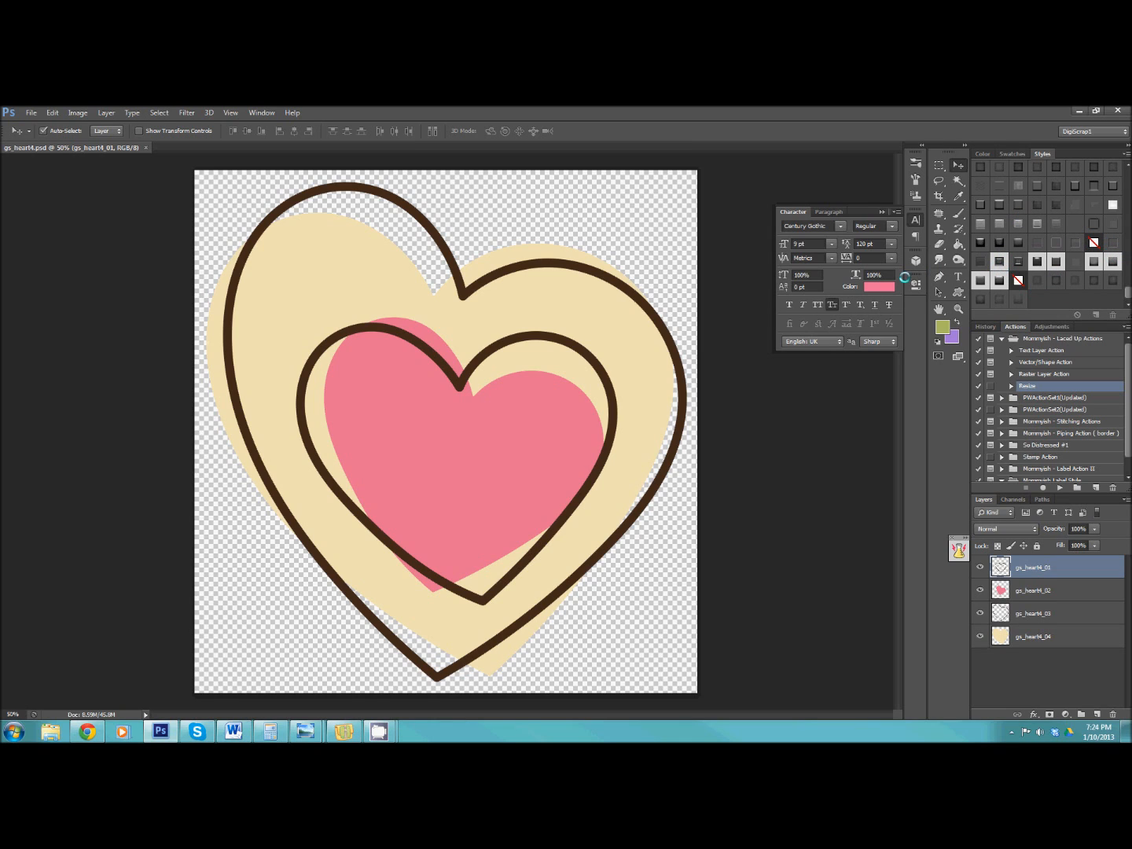
# Apply the Mommyish - Softly Defined II style to the cream heart layer gs_heart4_04 and inspect the texture up close.
pyautogui.click(1021, 636)
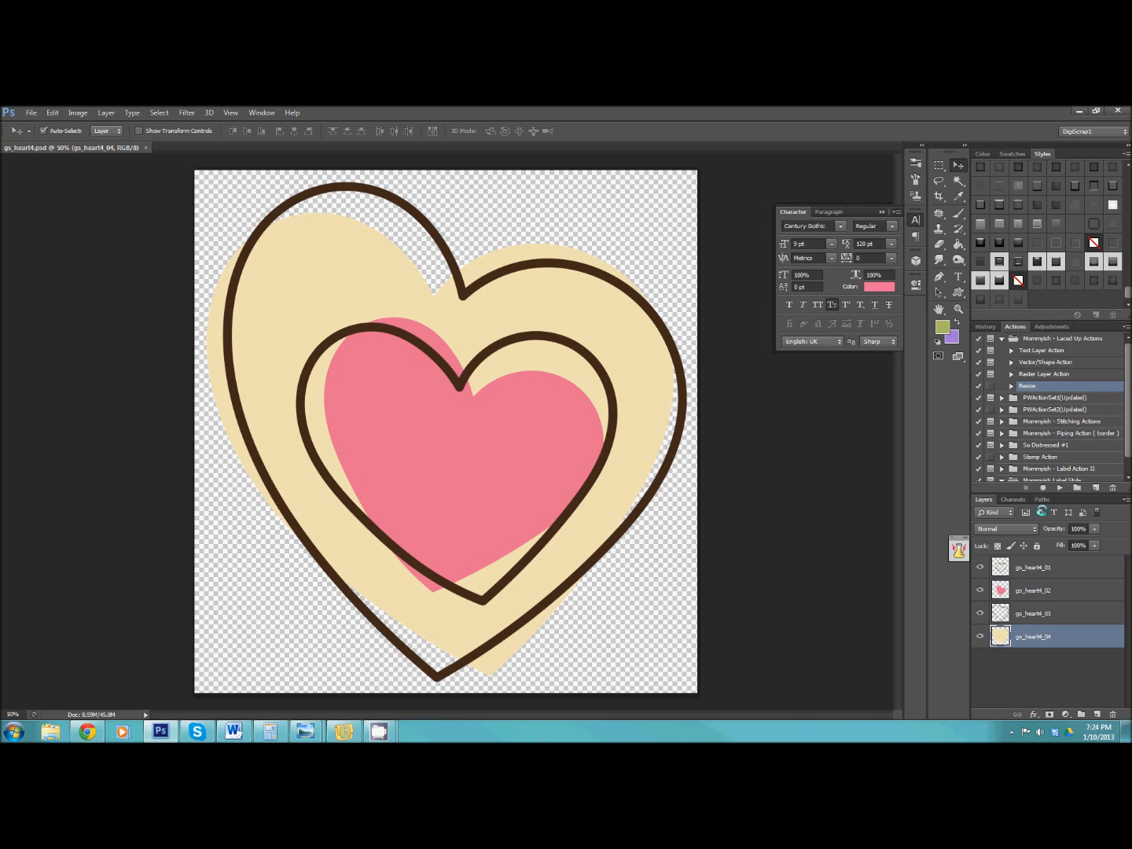
pyautogui.click(1055, 280)
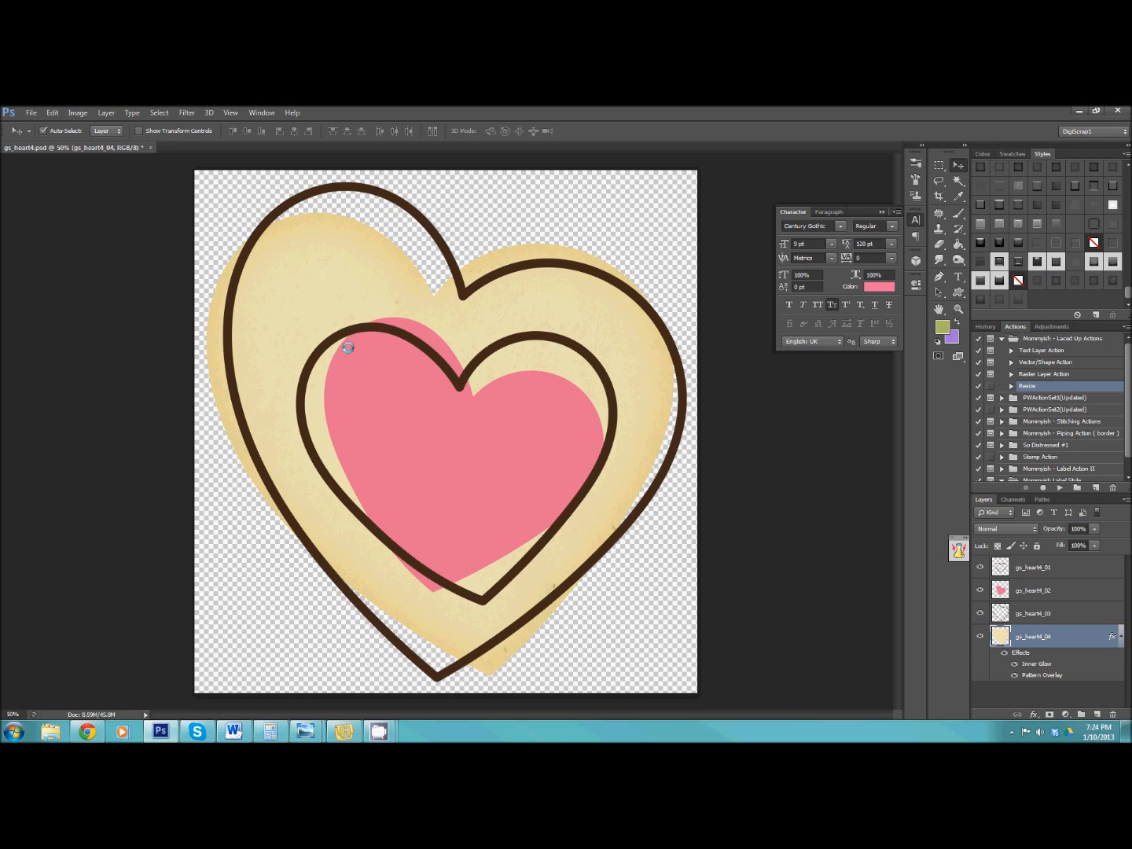
pyautogui.click(958, 309)
pyautogui.moveTo(328, 258); pyautogui.dragTo(470, 406)
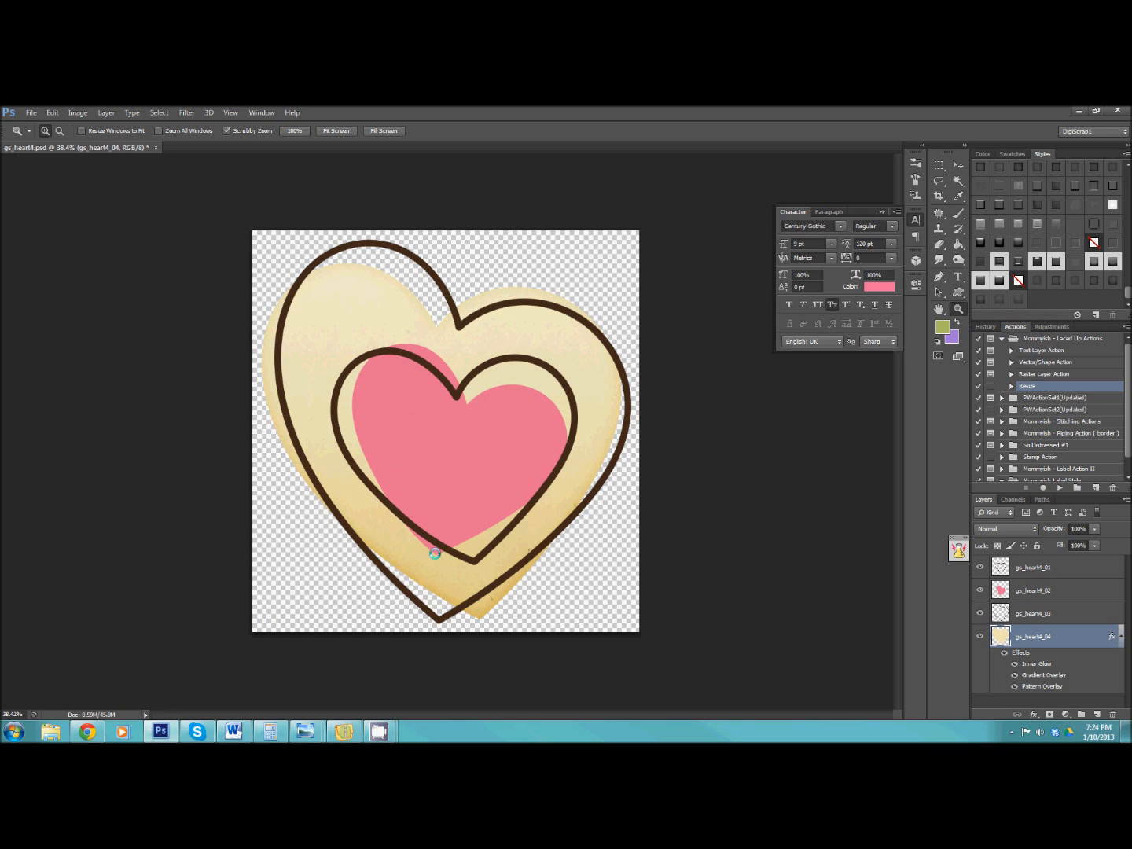
pyautogui.moveTo(354, 454); pyautogui.dragTo(371, 481)
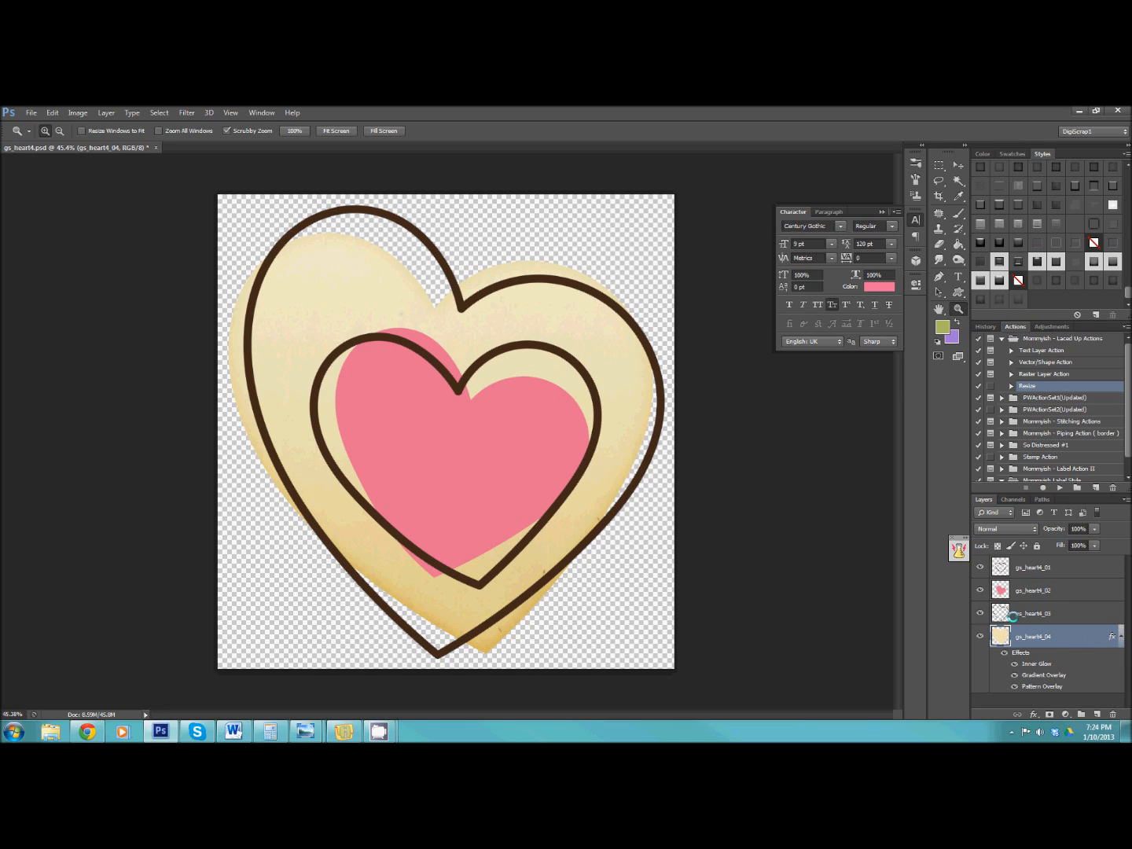
# Check what layer gs_heart4_03 contains and apply the Mommyish - Softly Defined Again II style to the pink heart layer gs_heart4_02.
pyautogui.click(979, 612)
pyautogui.click(978, 613)
pyautogui.click(1038, 590)
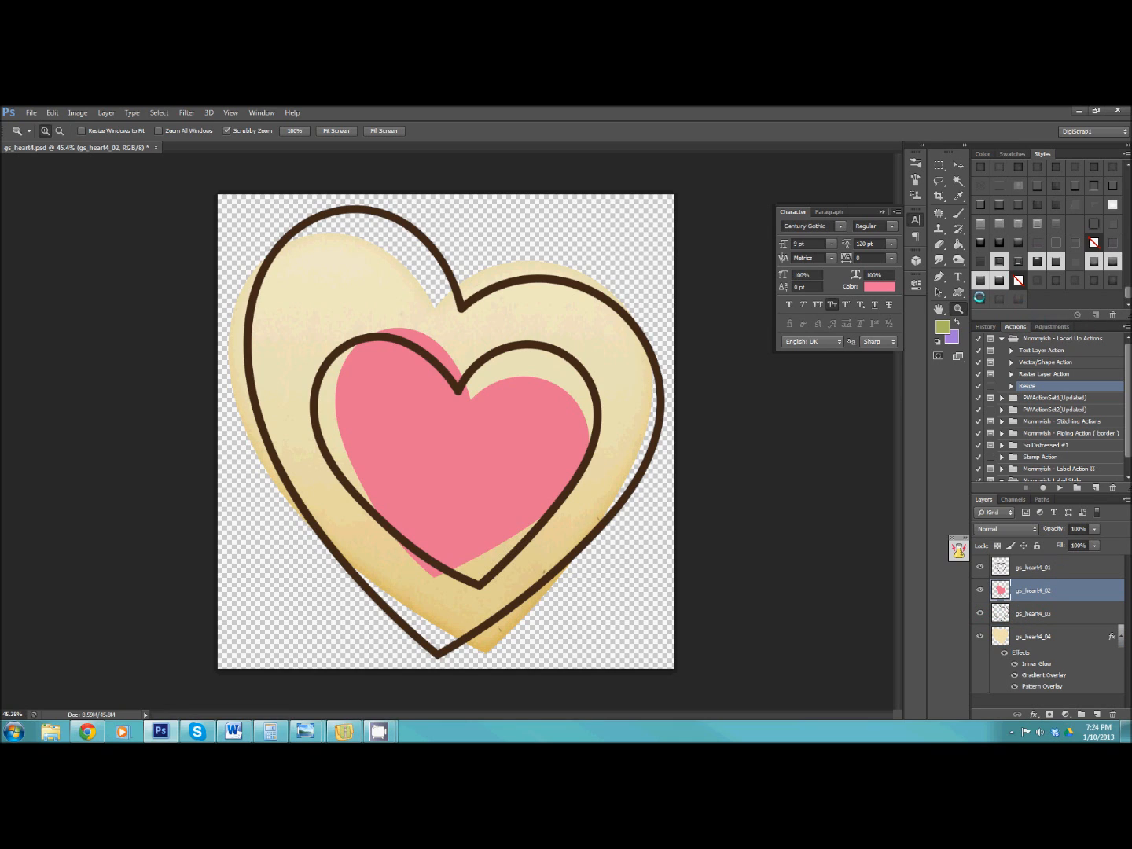
pyautogui.click(980, 298)
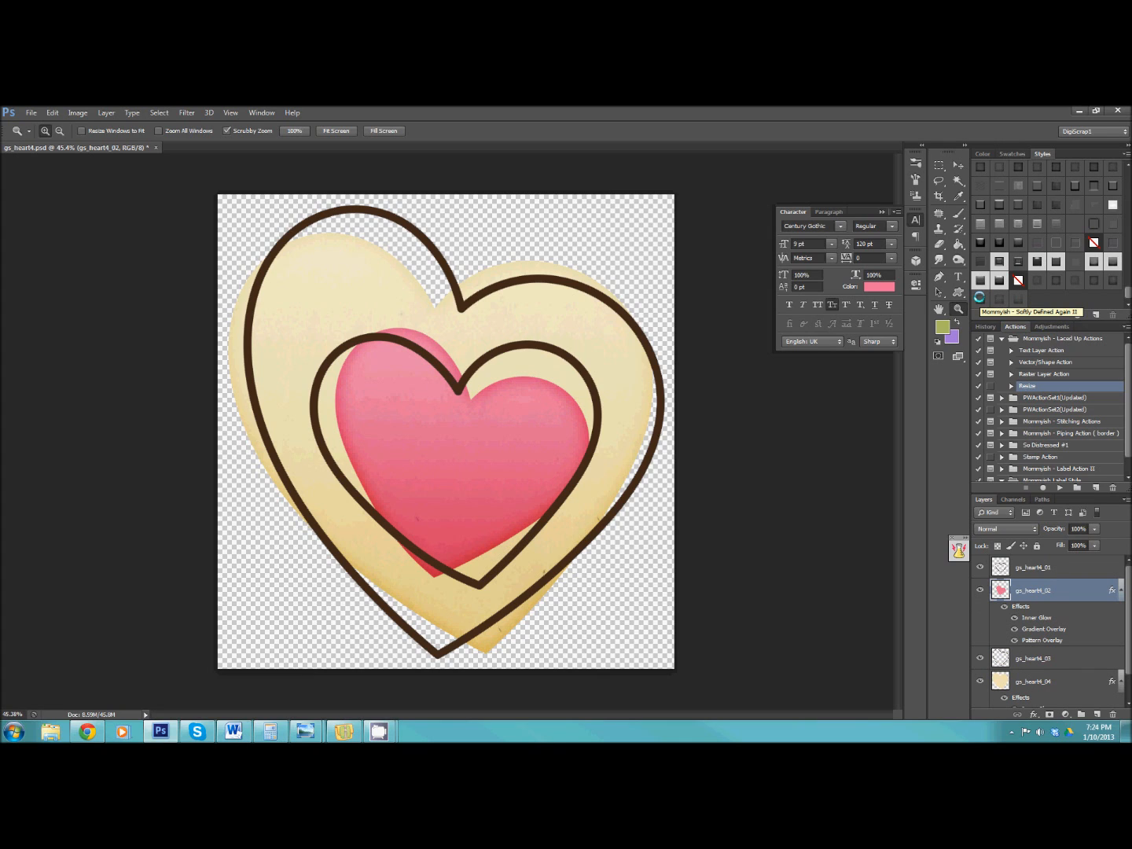
# Apply the style that follows Softly Defined Again II to both dark heart outline layers, gs_heart4_01 and gs_heart4_03.
pyautogui.click(1063, 568)
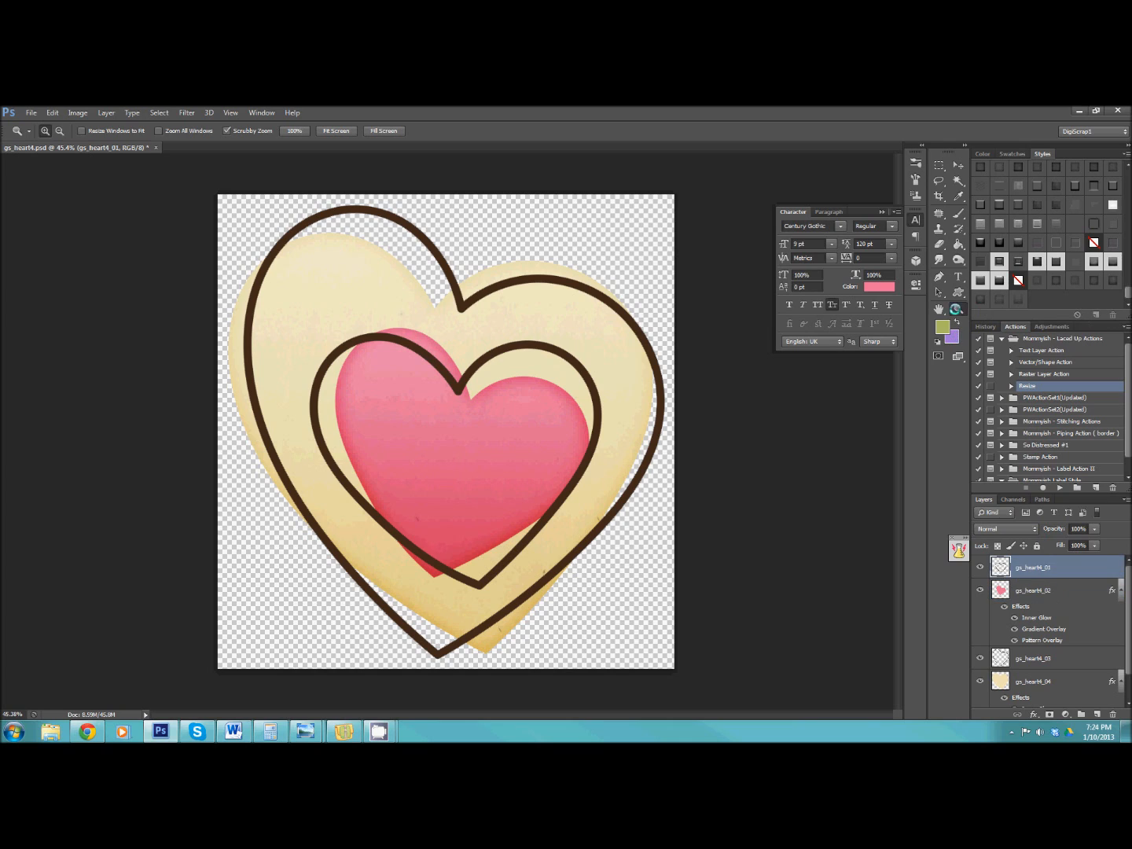
pyautogui.click(997, 296)
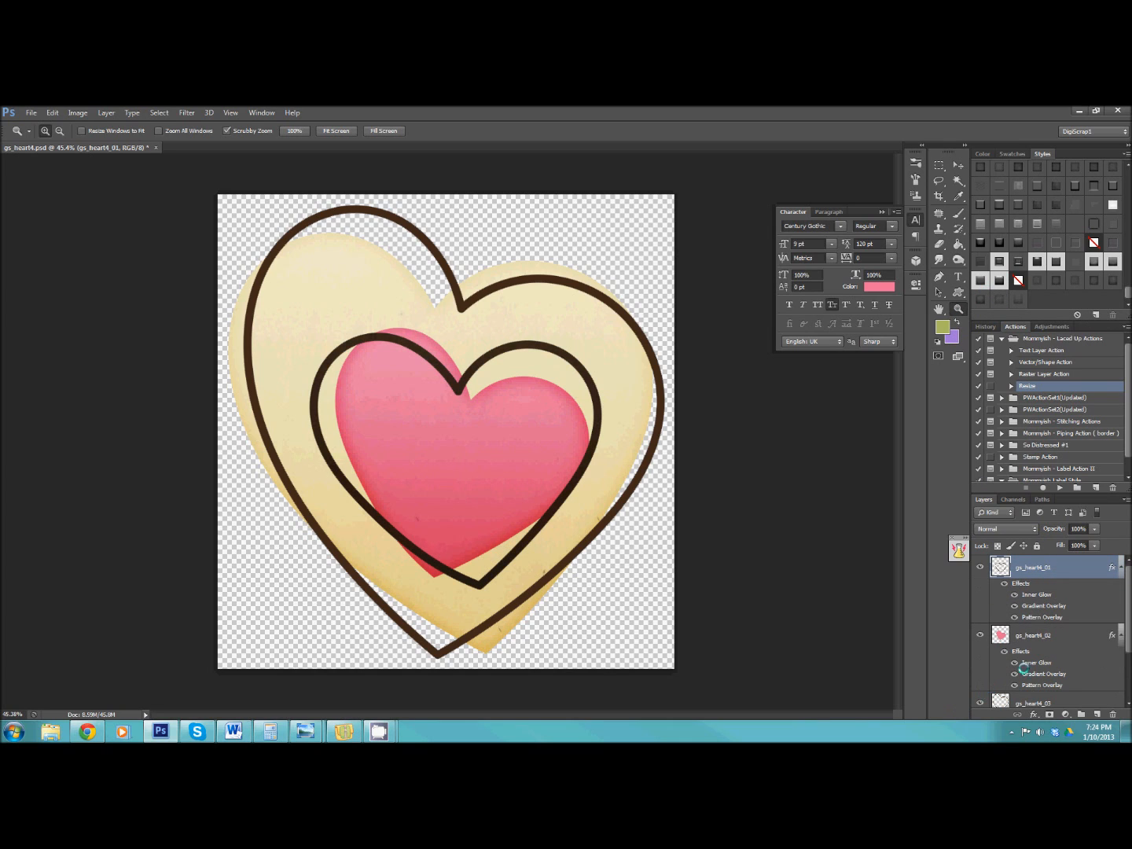
pyautogui.scroll(-1, 1037, 643)
pyautogui.click(1043, 629)
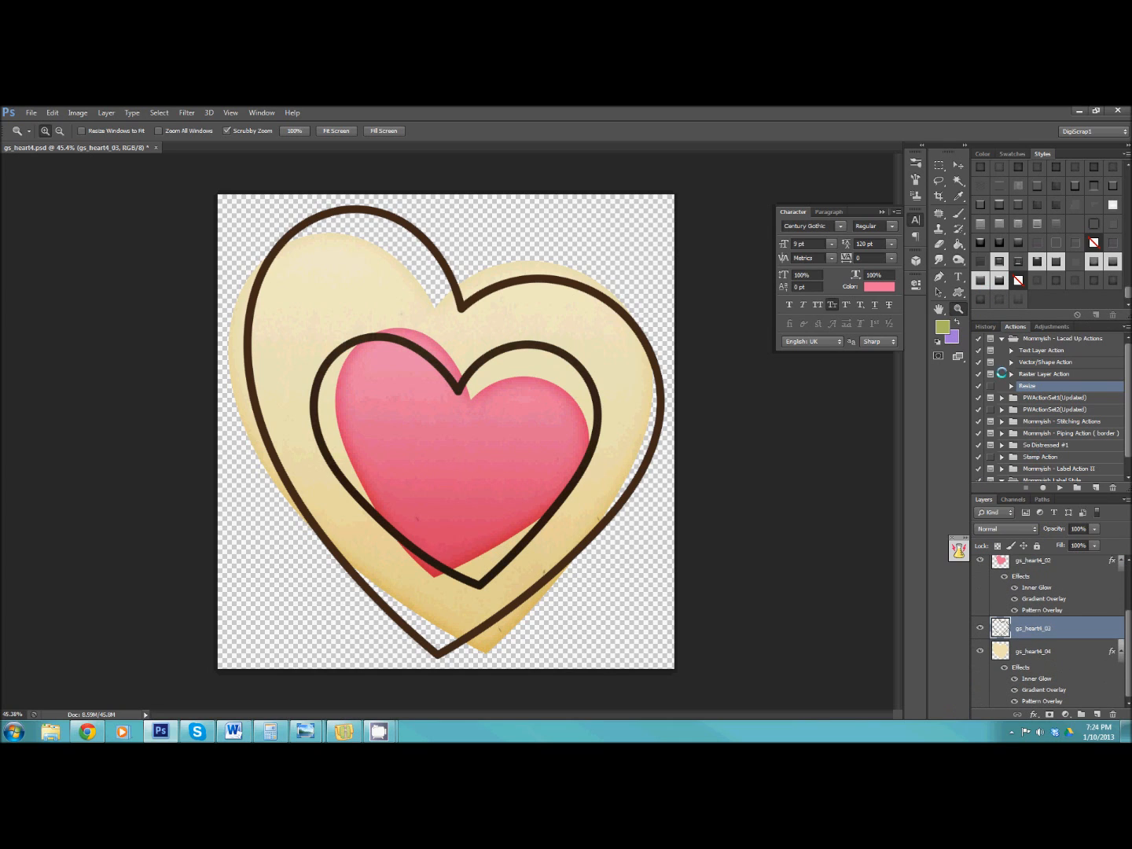
pyautogui.click(996, 296)
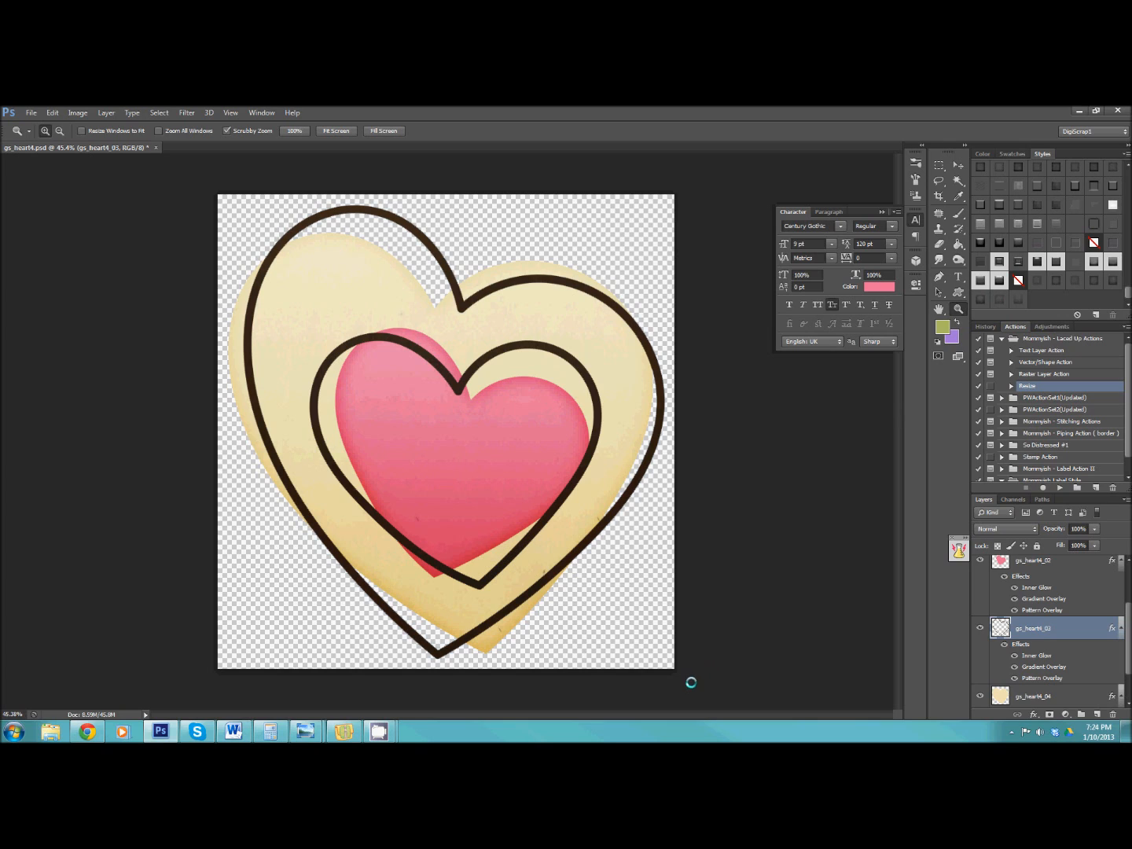
pyautogui.scroll(-1, 1042, 693)
pyautogui.scroll(2, 1066, 657)
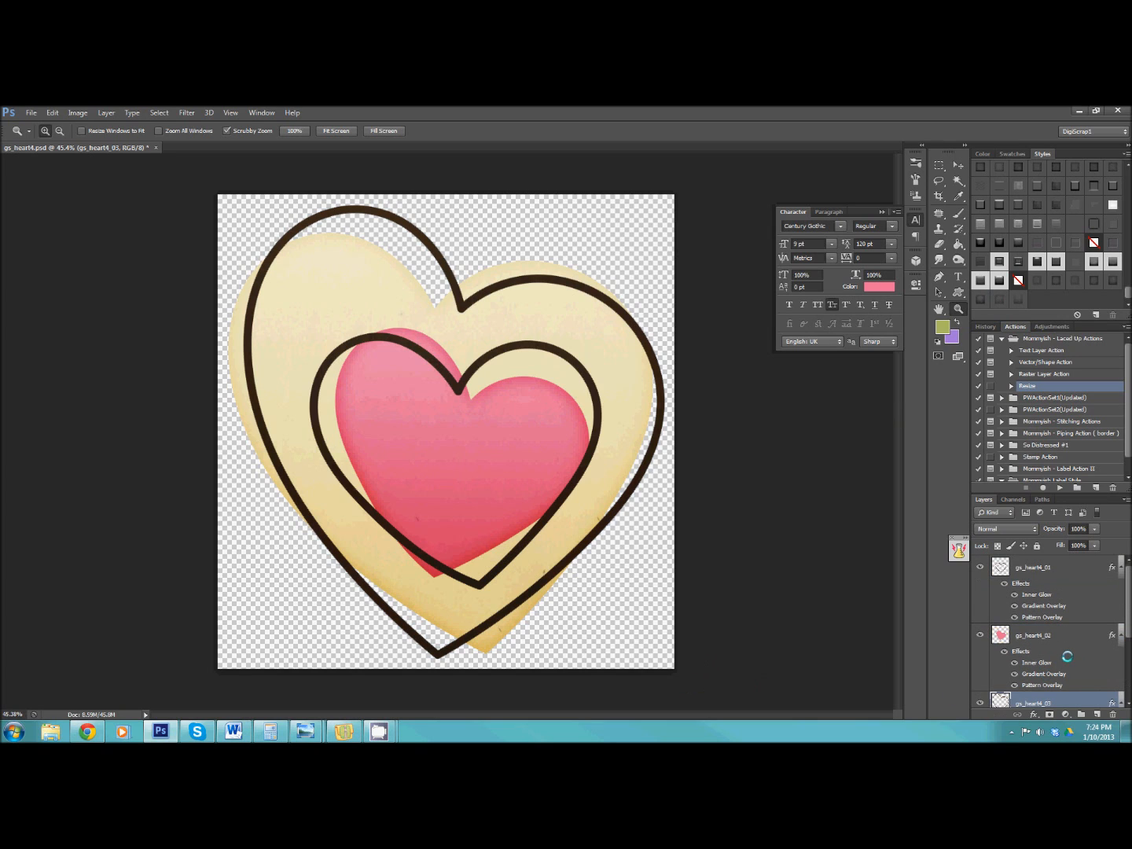
# Restyle the pink heart with Mommyish - Puffy Style I and the cream heart with the style right after it.
pyautogui.click(1068, 638)
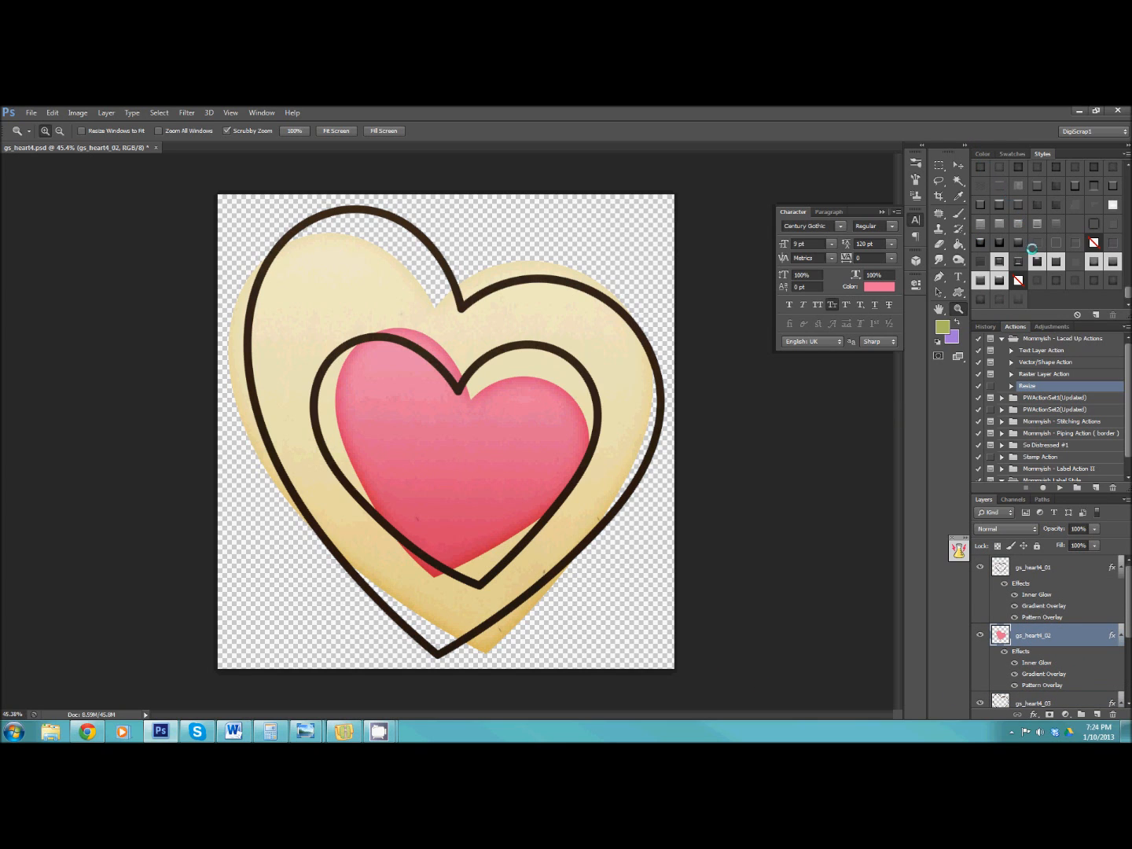
pyautogui.click(1093, 260)
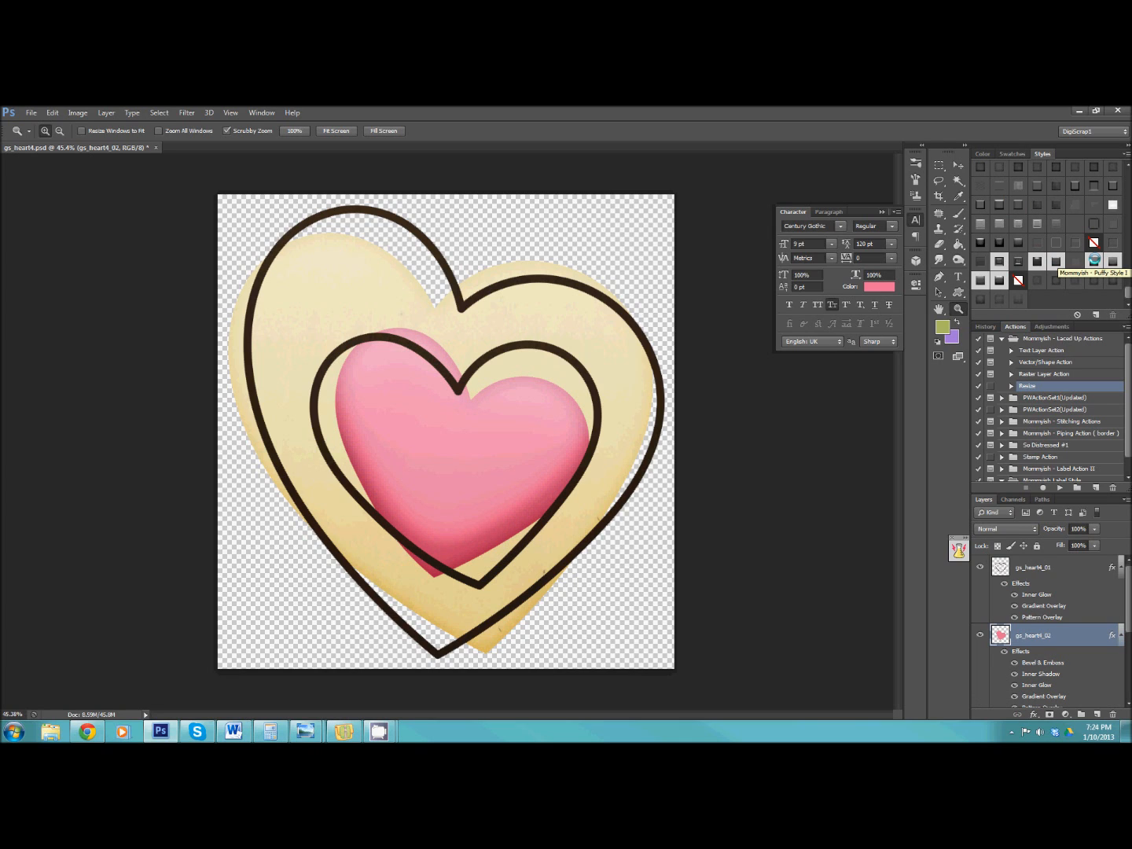
pyautogui.scroll(-3, 1051, 667)
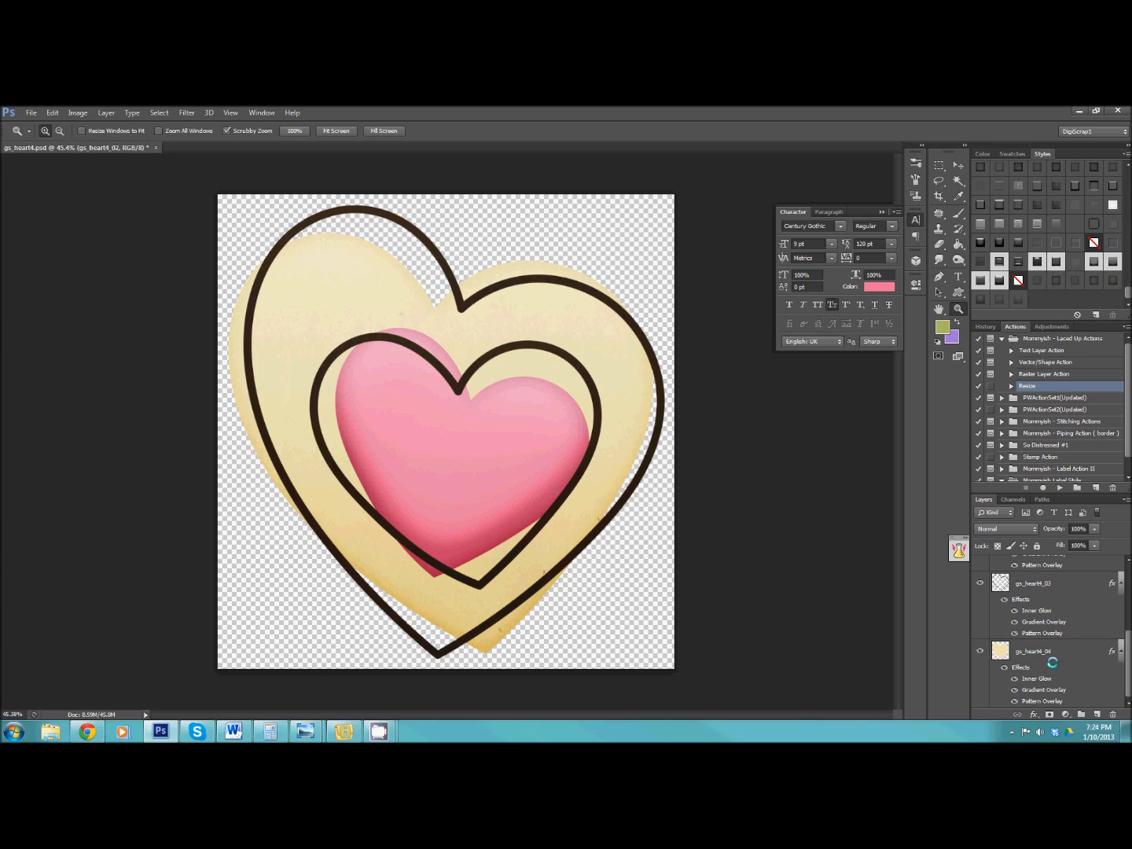
pyautogui.click(1060, 653)
pyautogui.click(1109, 261)
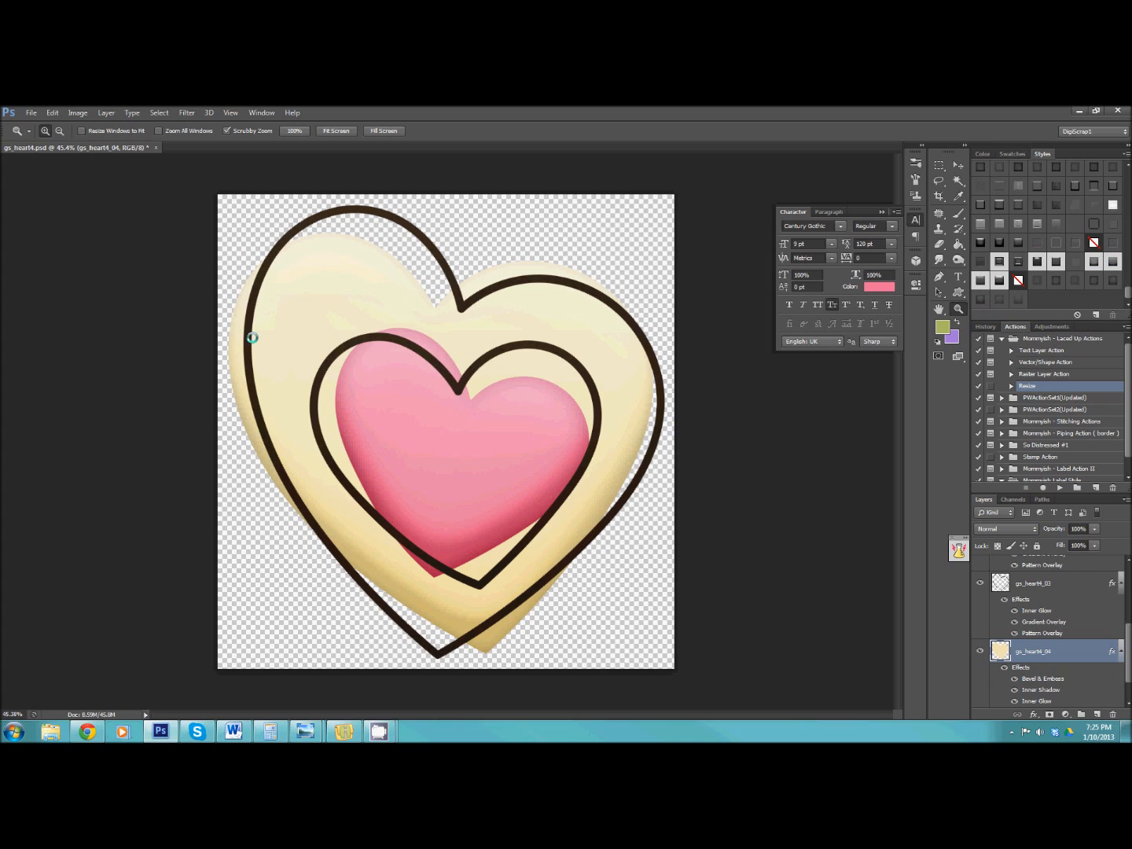
# Hide the outer and inner heart outline layers, gs_heart4_03 and gs_heart4_01.
pyautogui.click(982, 581)
pyautogui.scroll(3, 1011, 586)
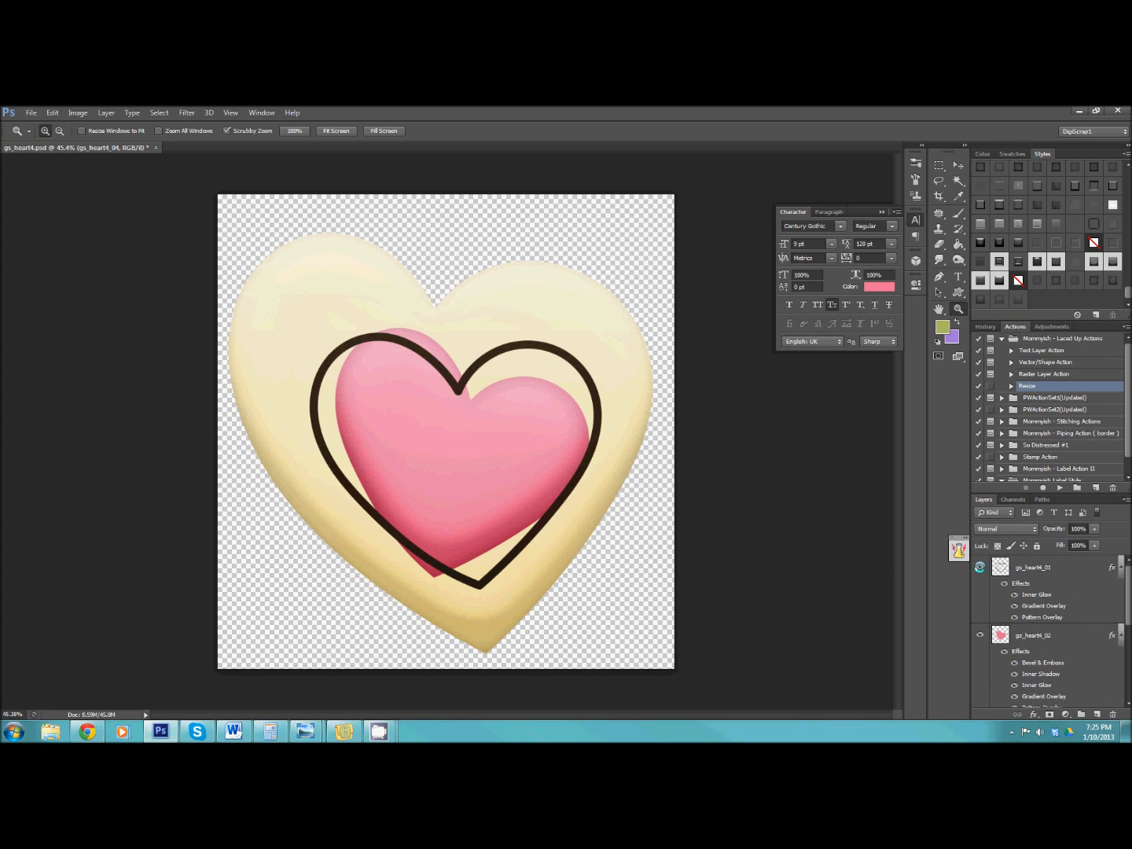
pyautogui.click(979, 566)
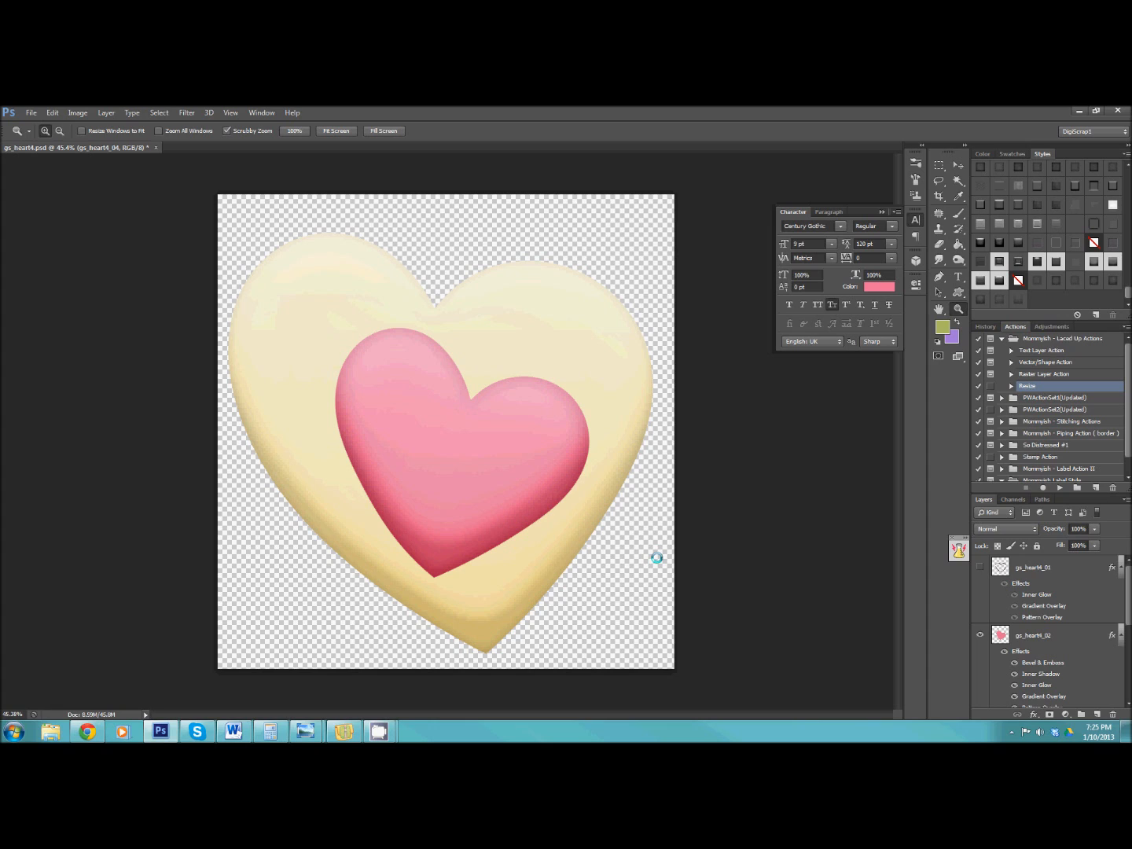
# Close gs_heart4.psd without saving and open the gs_girl TIFF file from the gs_girl folder in gs_valentines.
pyautogui.click(154, 147)
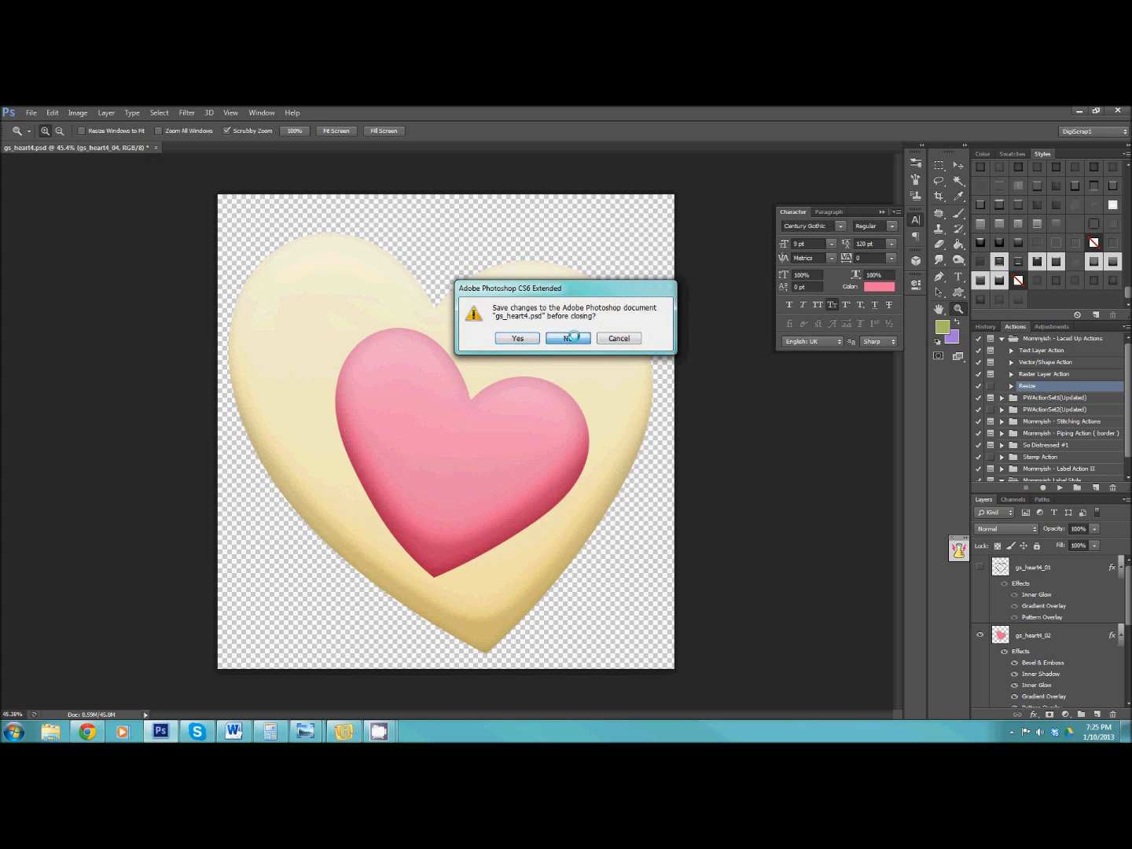
pyautogui.click(566, 343)
pyautogui.click(27, 114)
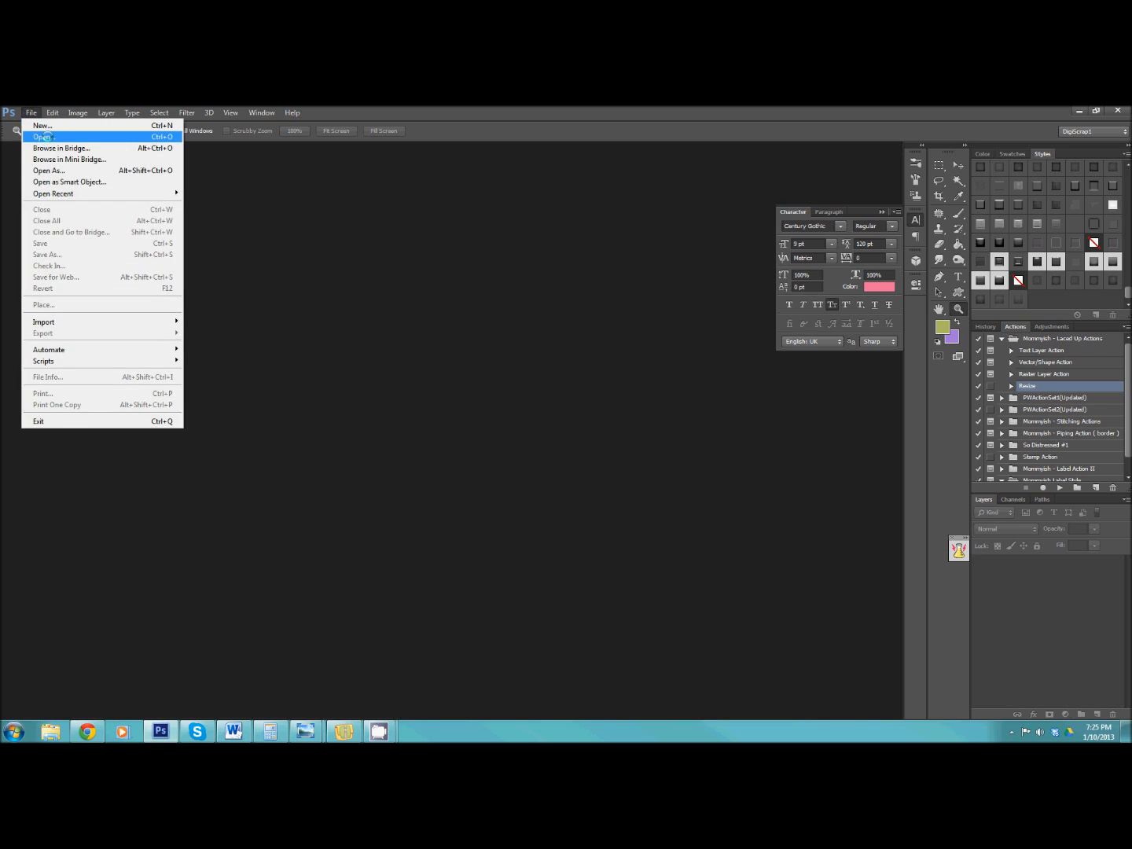
pyautogui.click(39, 136)
pyautogui.click(638, 199)
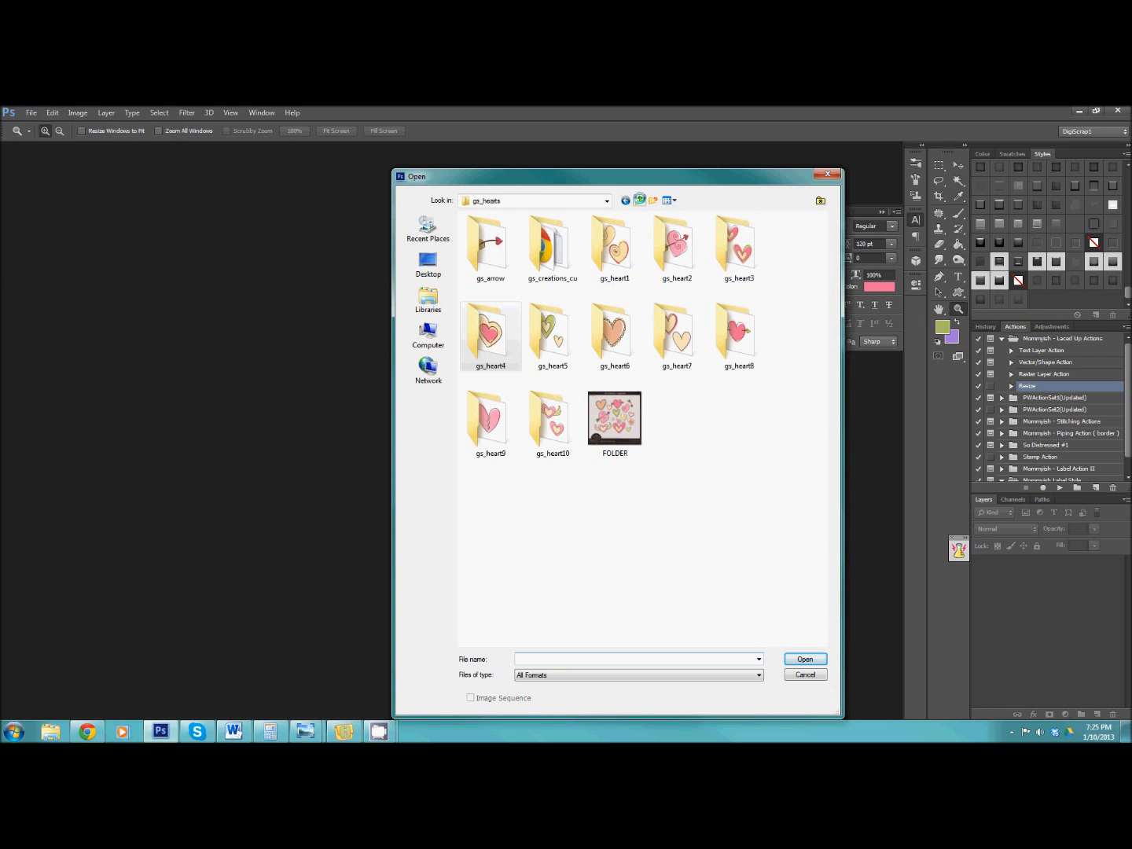
pyautogui.click(639, 200)
pyautogui.doubleClick(526, 238)
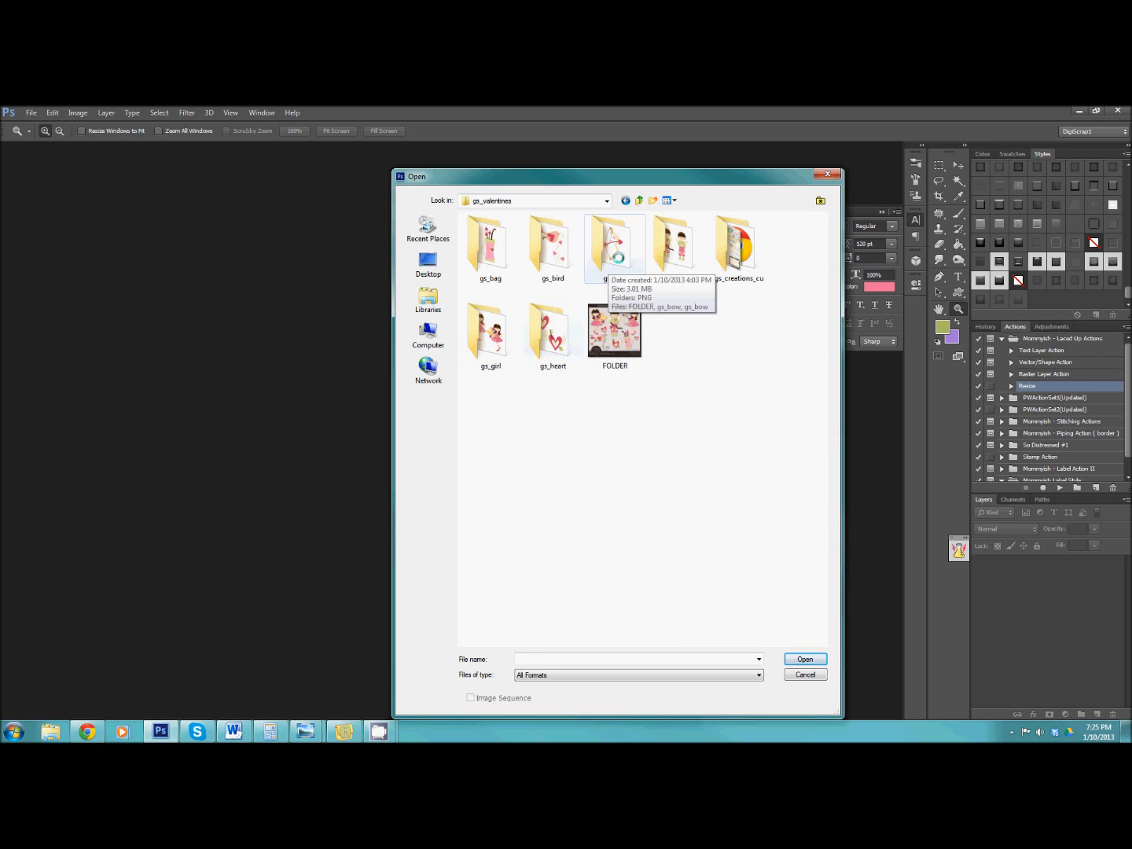
pyautogui.doubleClick(503, 324)
pyautogui.click(668, 250)
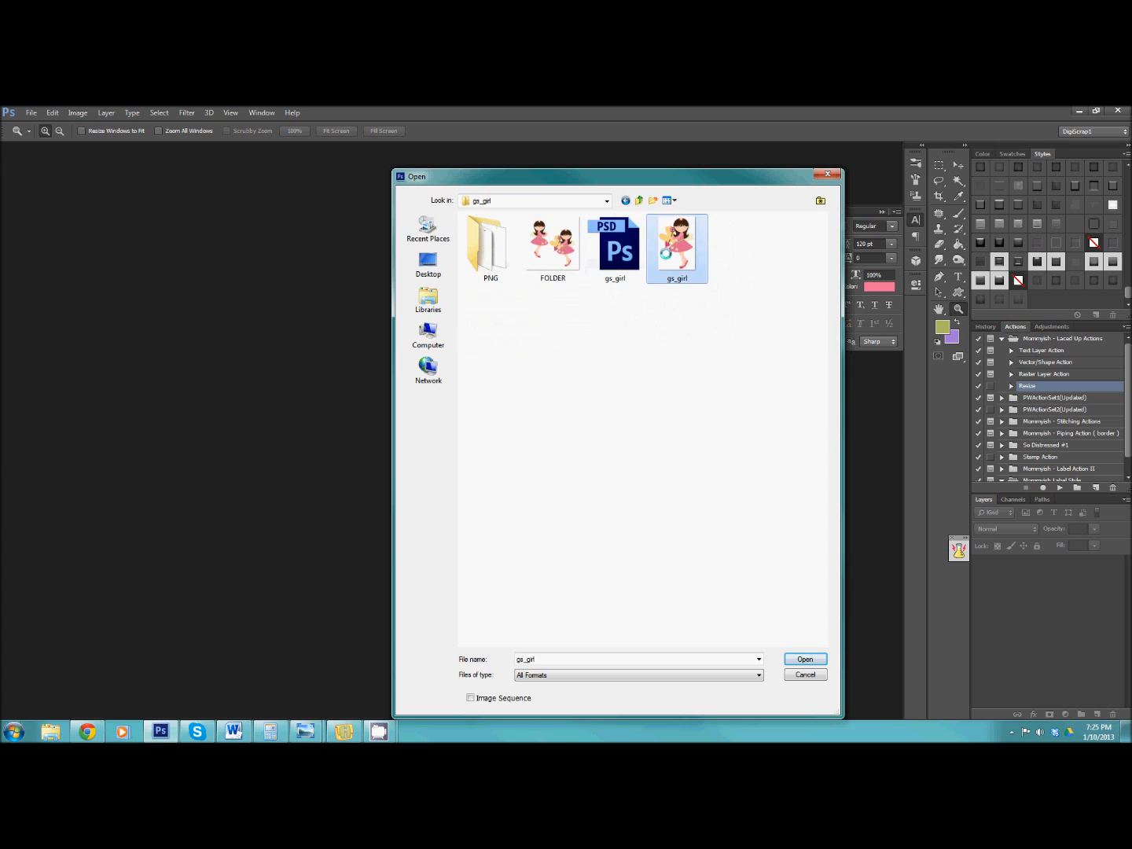
pyautogui.click(802, 657)
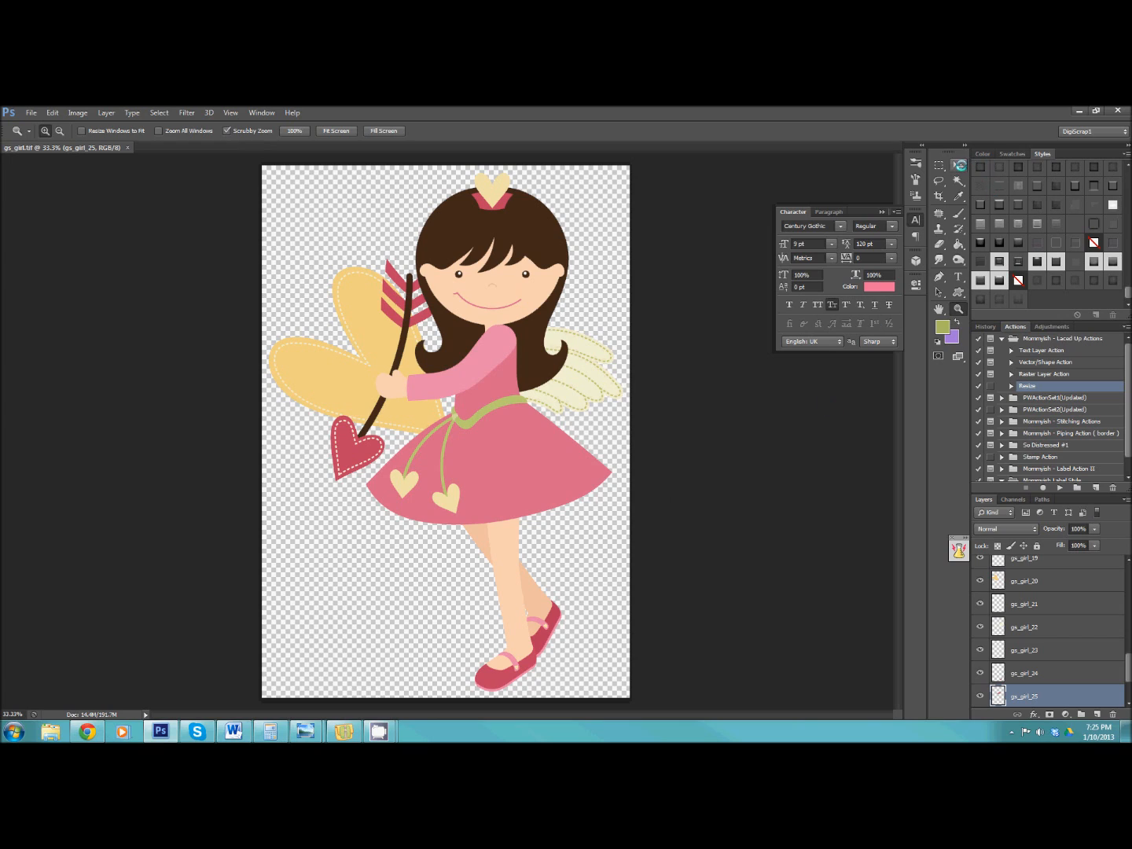
# Apply the Mommyish - Puffy Style I style to the girl's hair layer gs_girl_11 and the pink sleeve layer gs_girl_05.
pyautogui.click(958, 165)
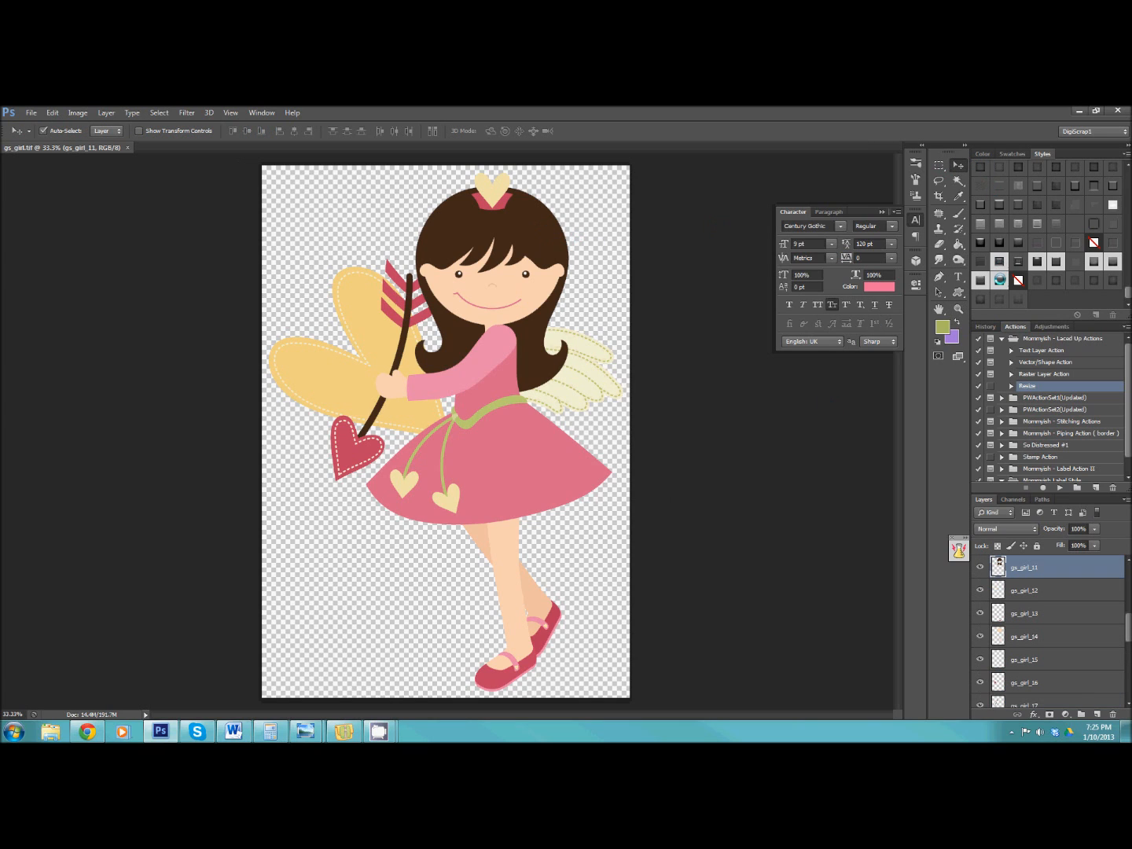
pyautogui.click(1093, 260)
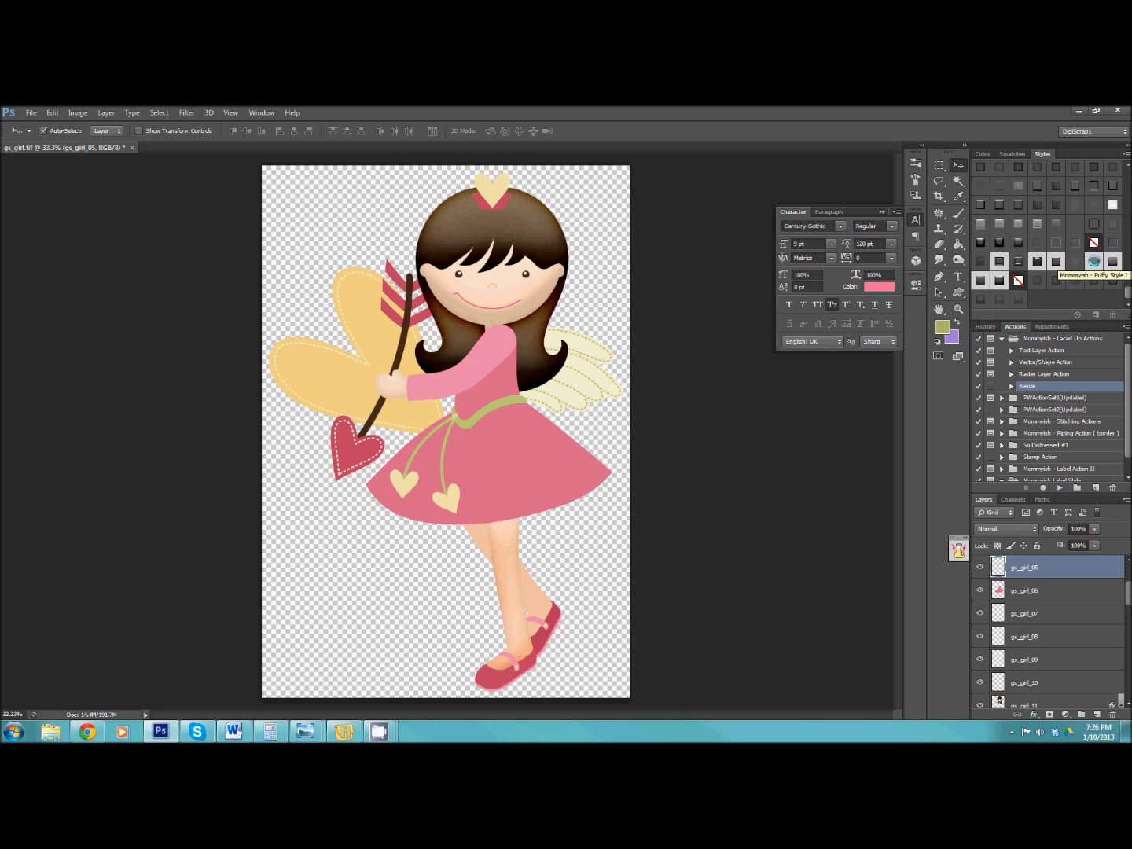
pyautogui.click(1093, 262)
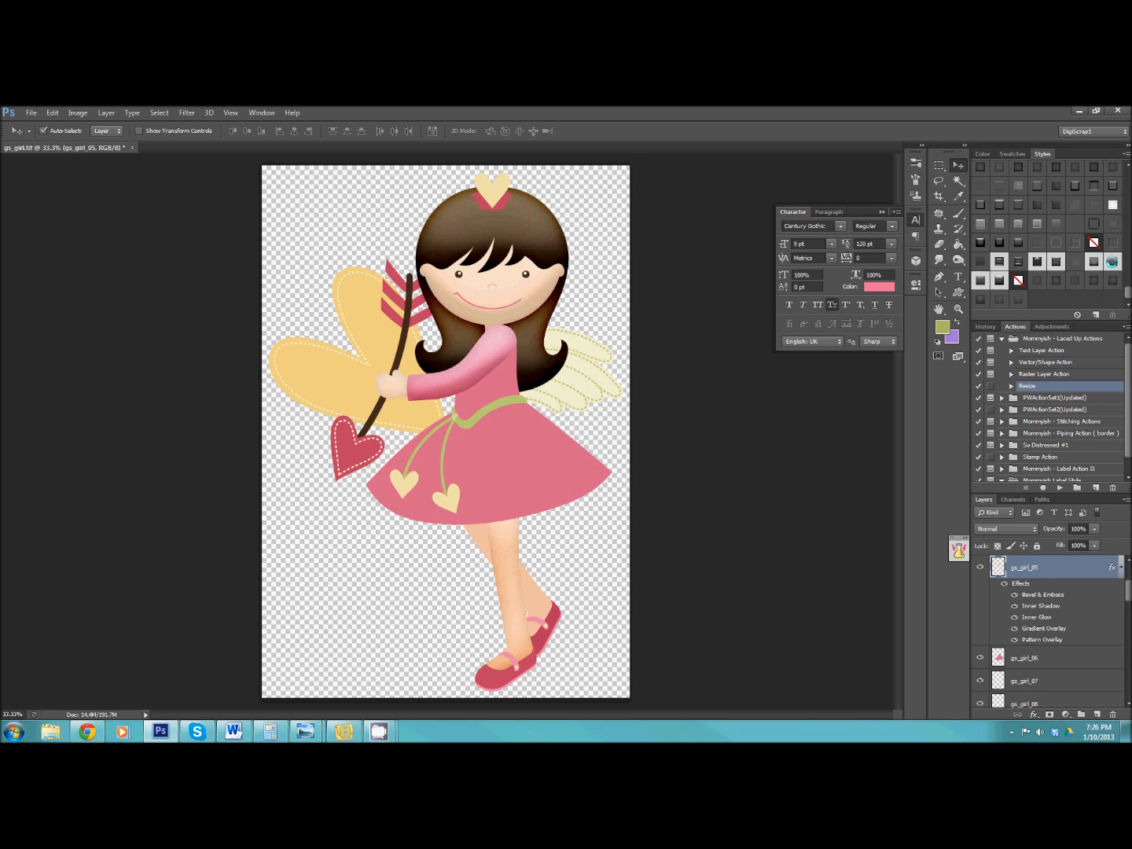
# Try the three styles following Mommyish - Puffy Style I on the sleeve layer gs_girl_05, returning it to Puffy Style I.
pyautogui.click(1111, 262)
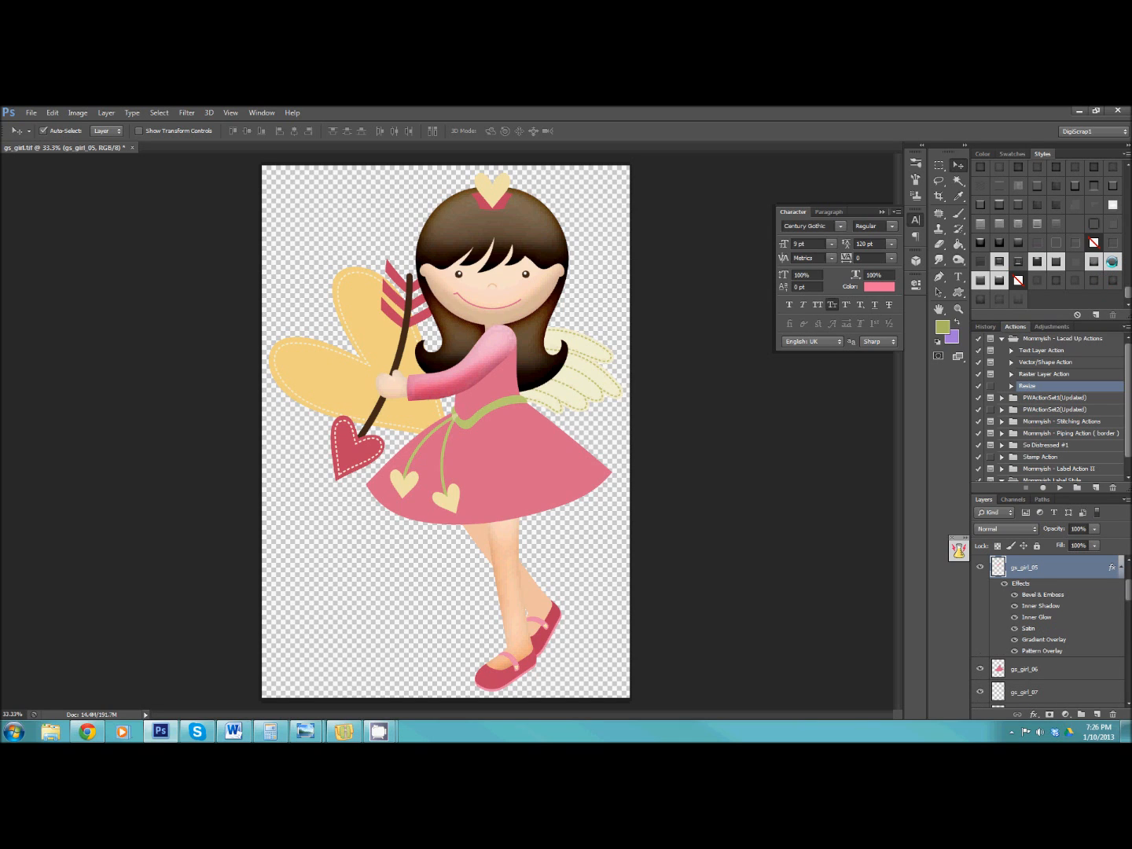
pyautogui.click(978, 279)
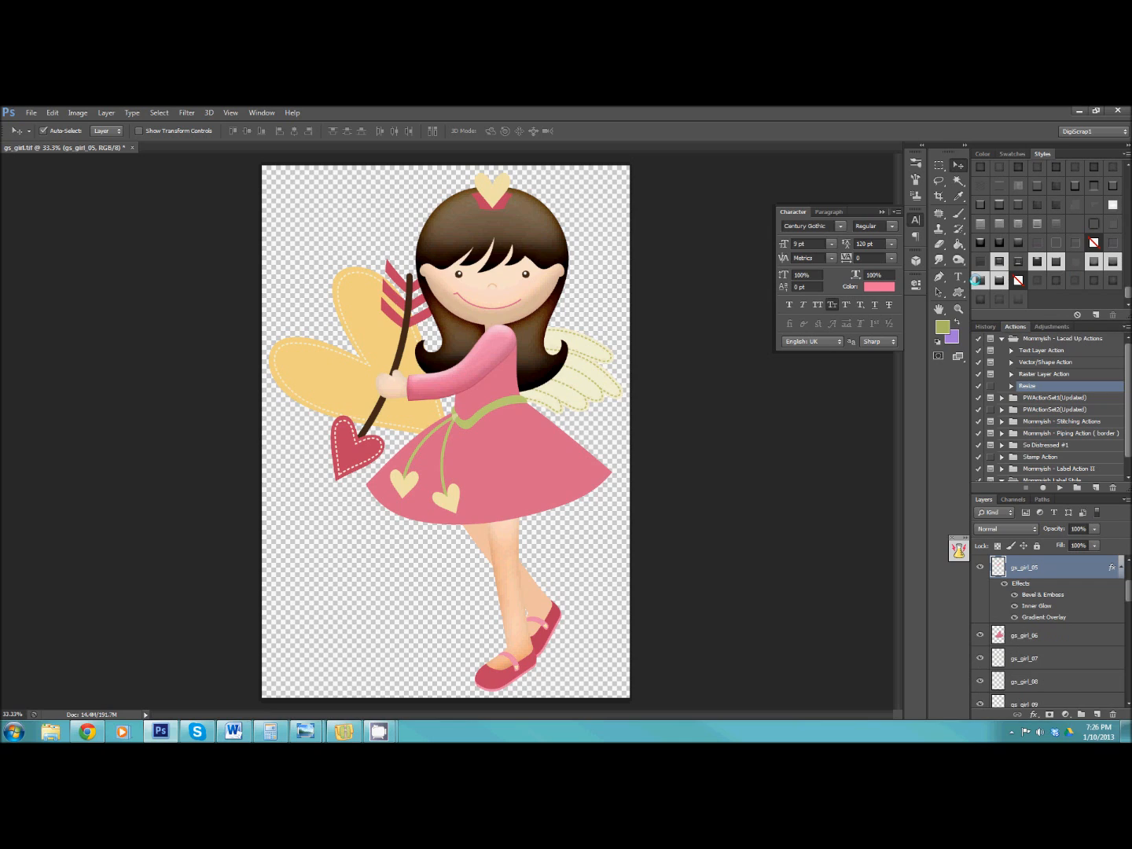
pyautogui.click(998, 280)
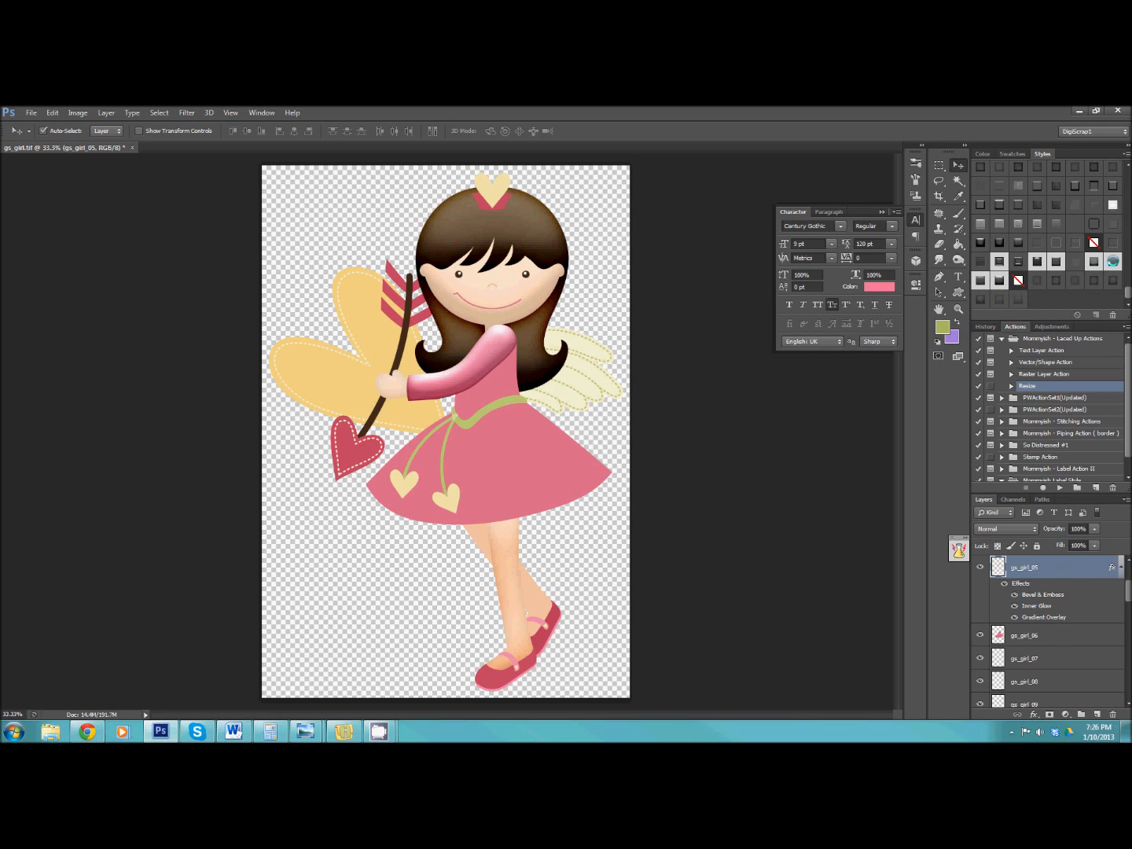
pyautogui.click(1103, 262)
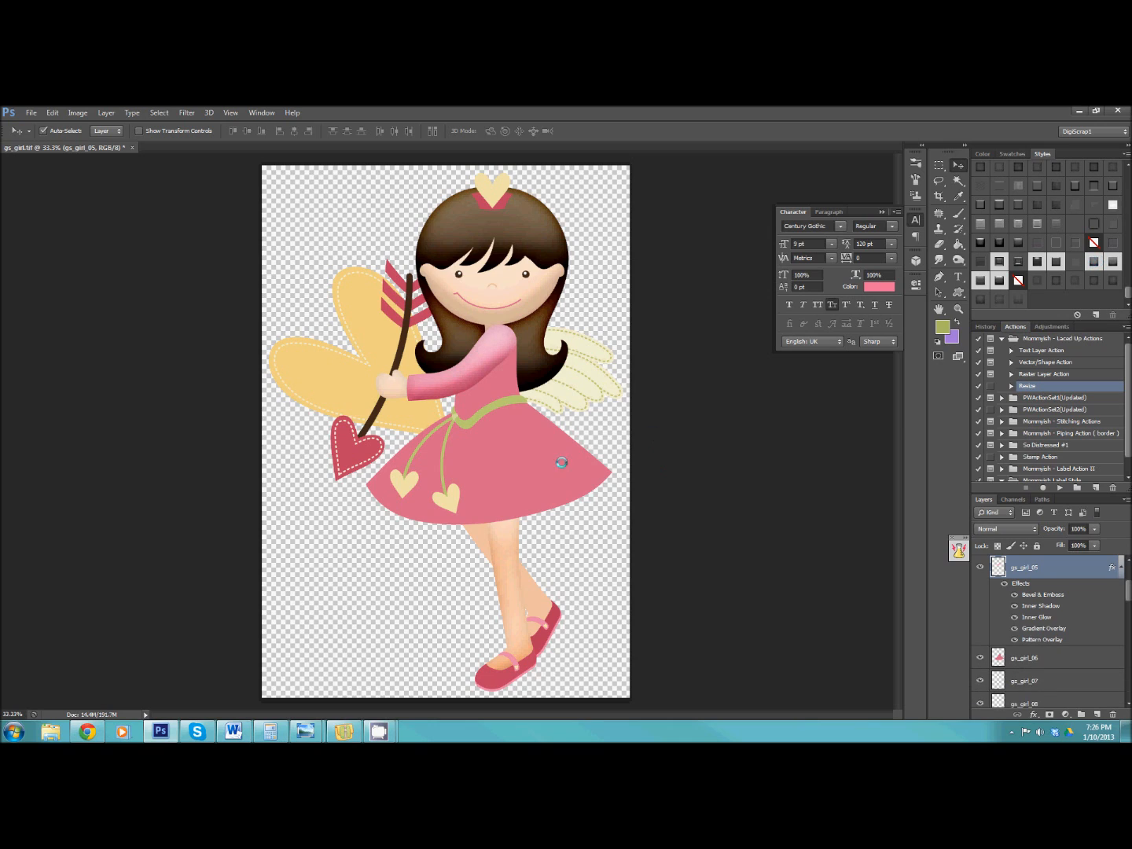
# Apply the style right after Mommyish - Puffy Style I to the skirt layer gs_girl_06 and the large yellow shape layer gs_girl_20.
pyautogui.click(523, 463)
pyautogui.click(1114, 262)
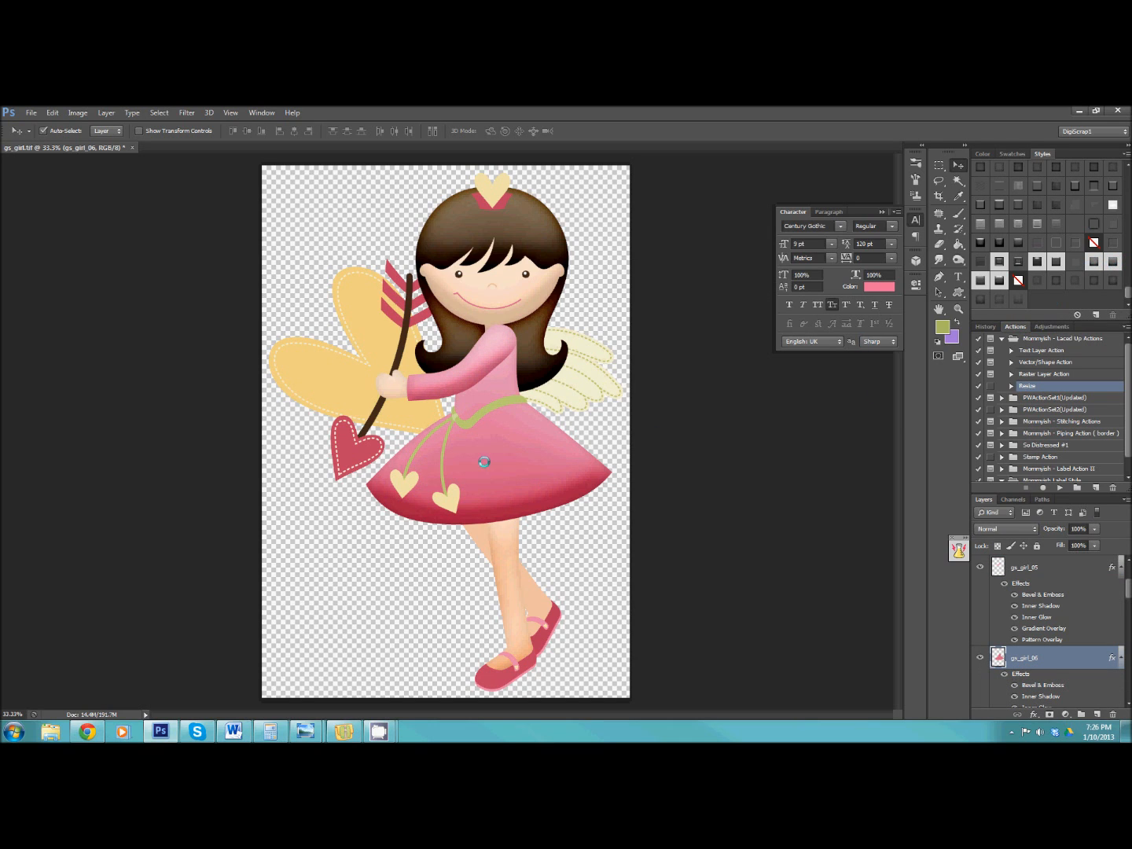
pyautogui.click(382, 415)
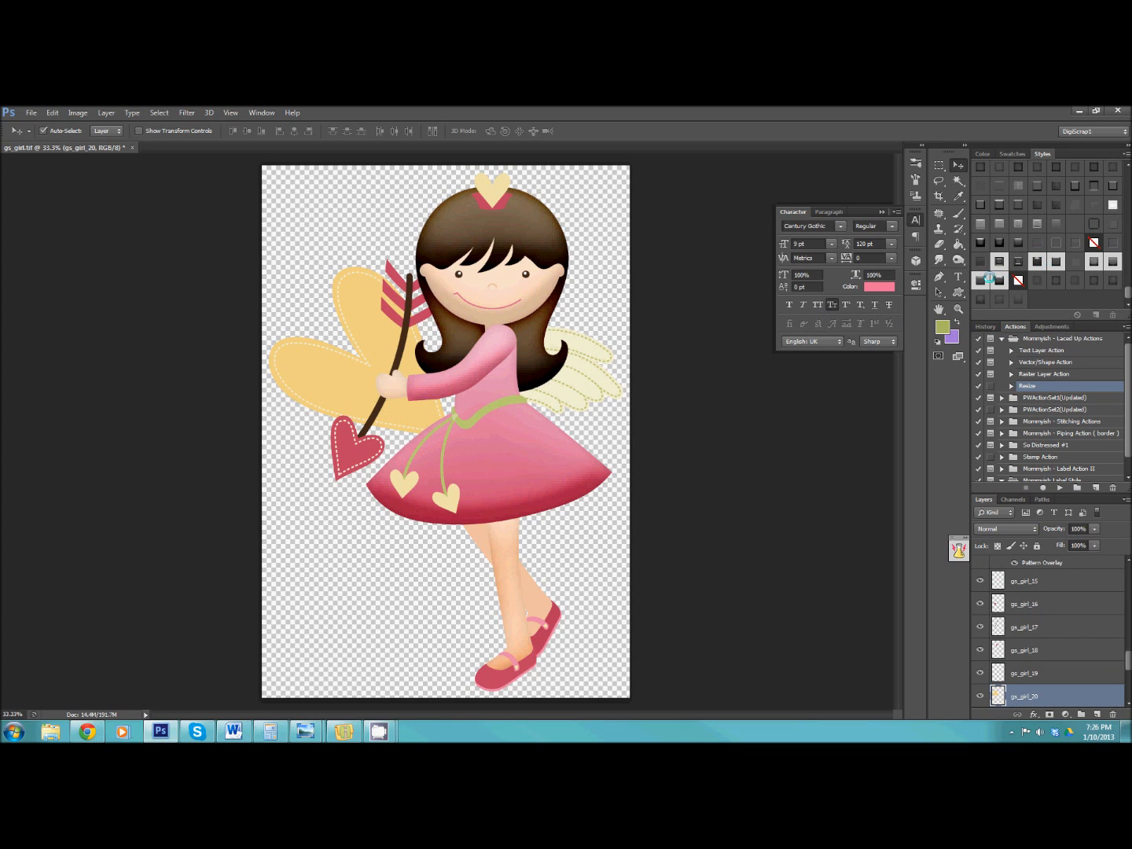
pyautogui.click(1111, 261)
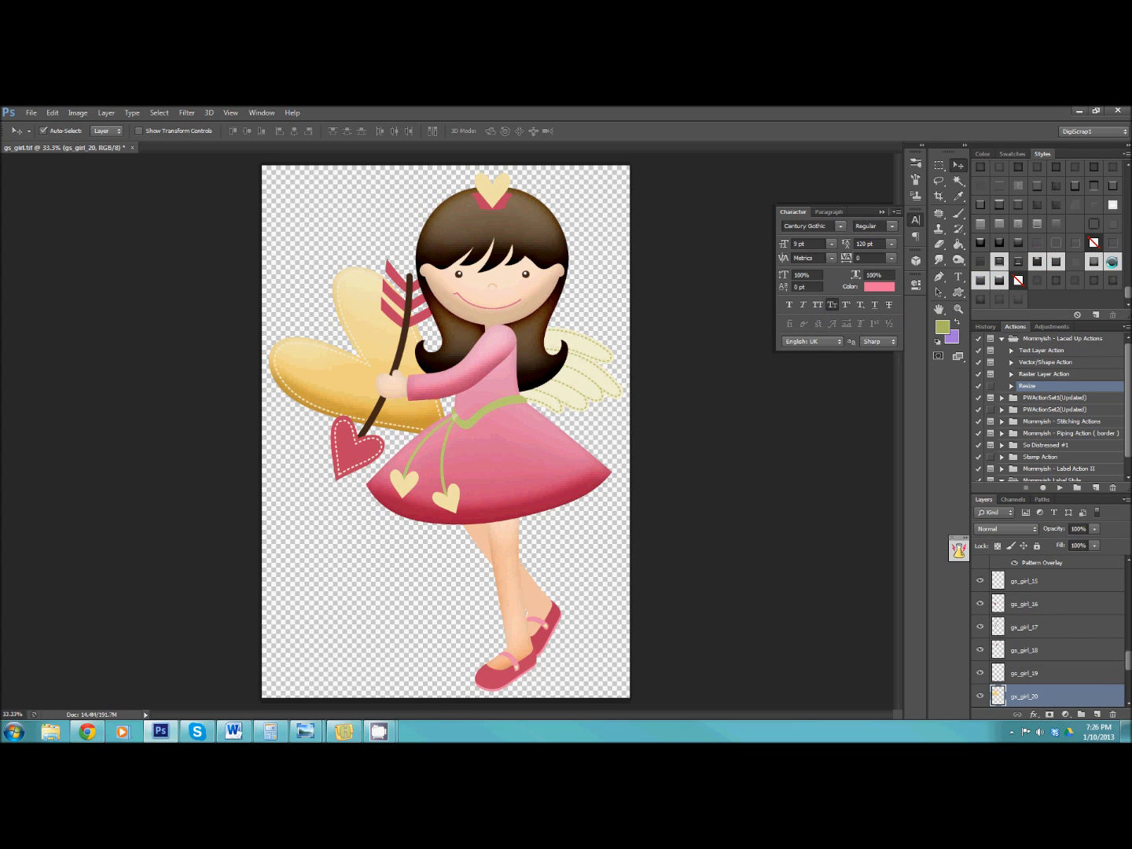
# Apply Mommyish - Puffy Style I to the arrow's heart layer gs_girl_16 and the style right after it to the arrow's feather layer gs_girl_18.
pyautogui.click(346, 458)
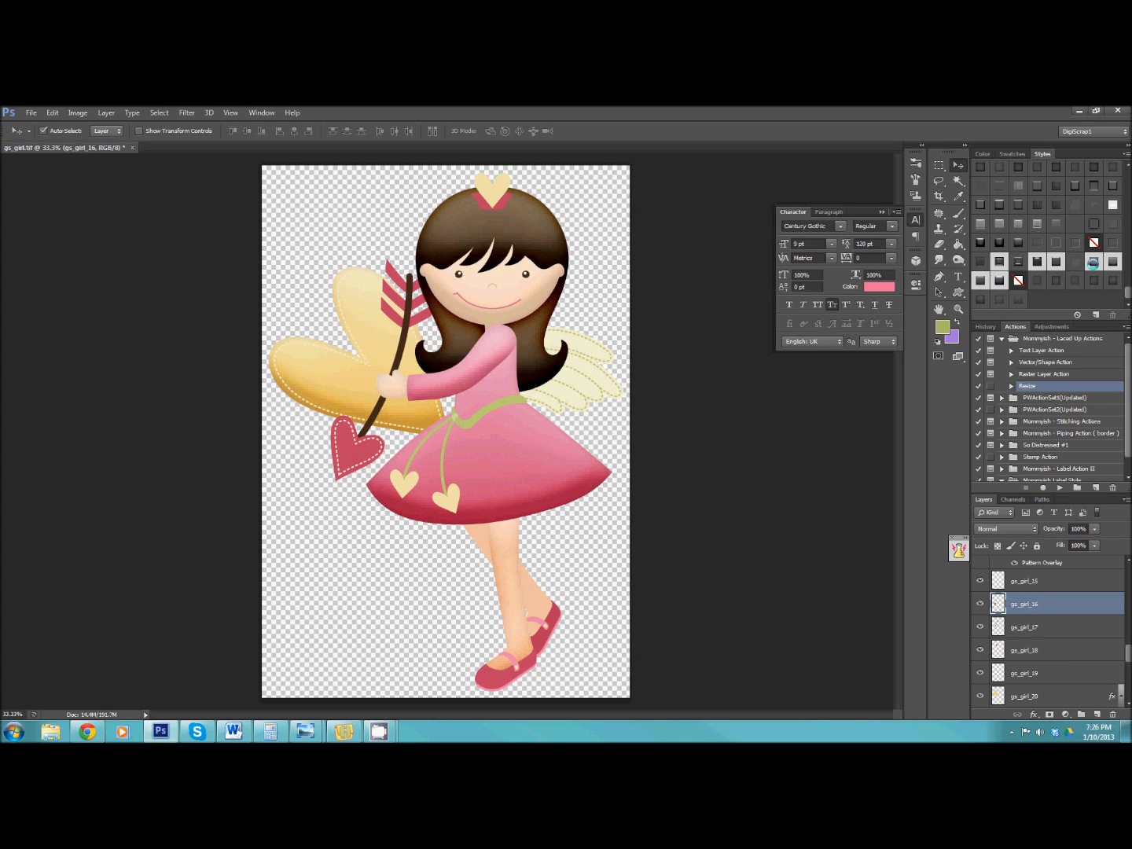
pyautogui.click(1092, 262)
pyautogui.click(422, 316)
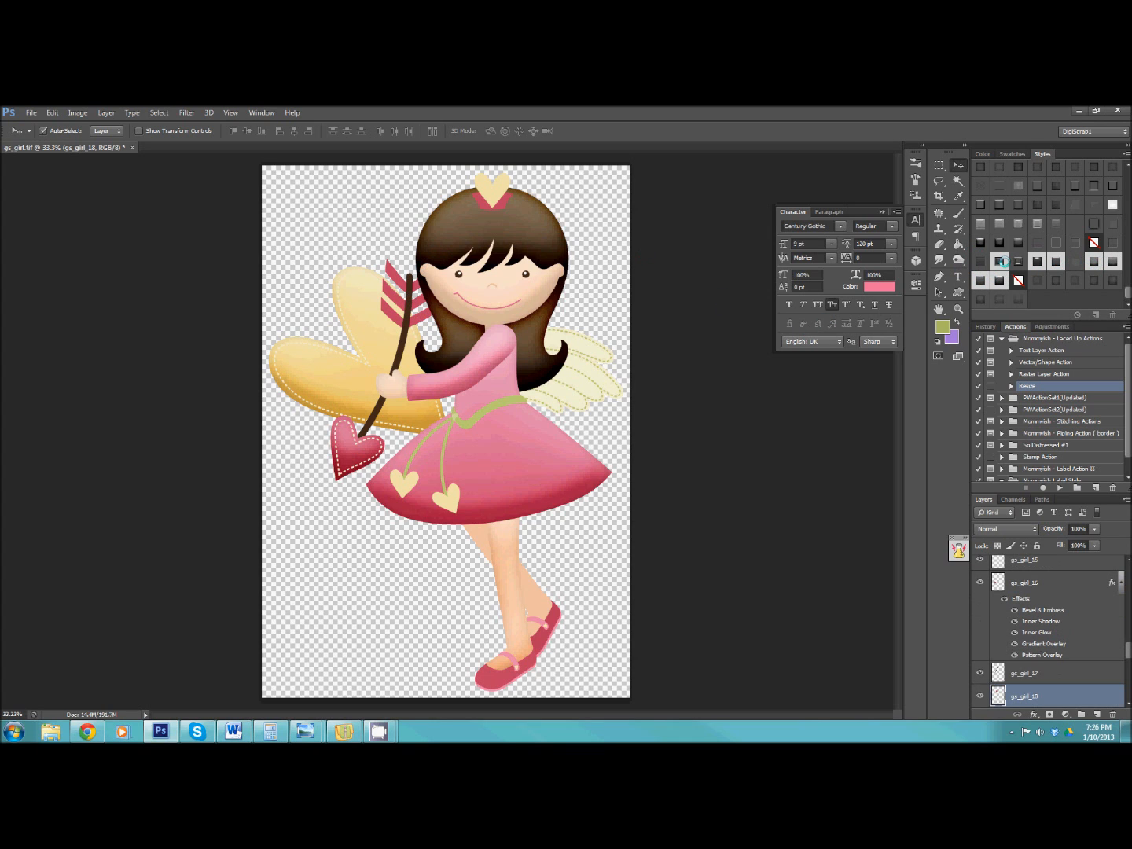
pyautogui.click(1112, 261)
# Give the cream hearts layer gs_girl_01 the second style after Puffy Style I, and shoe layers gs_girl_13 and gs_girl_24 Mommyish - Puffy Style I.
pyautogui.click(492, 190)
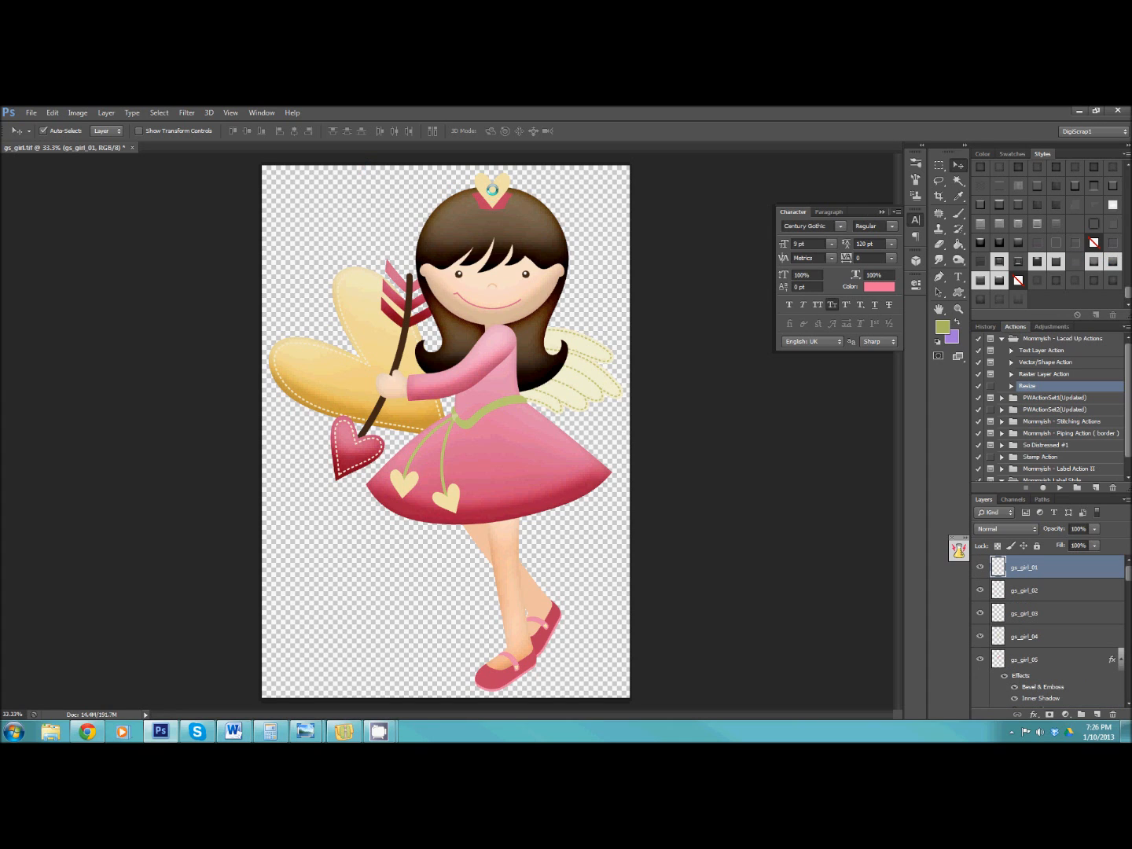
pyautogui.click(978, 279)
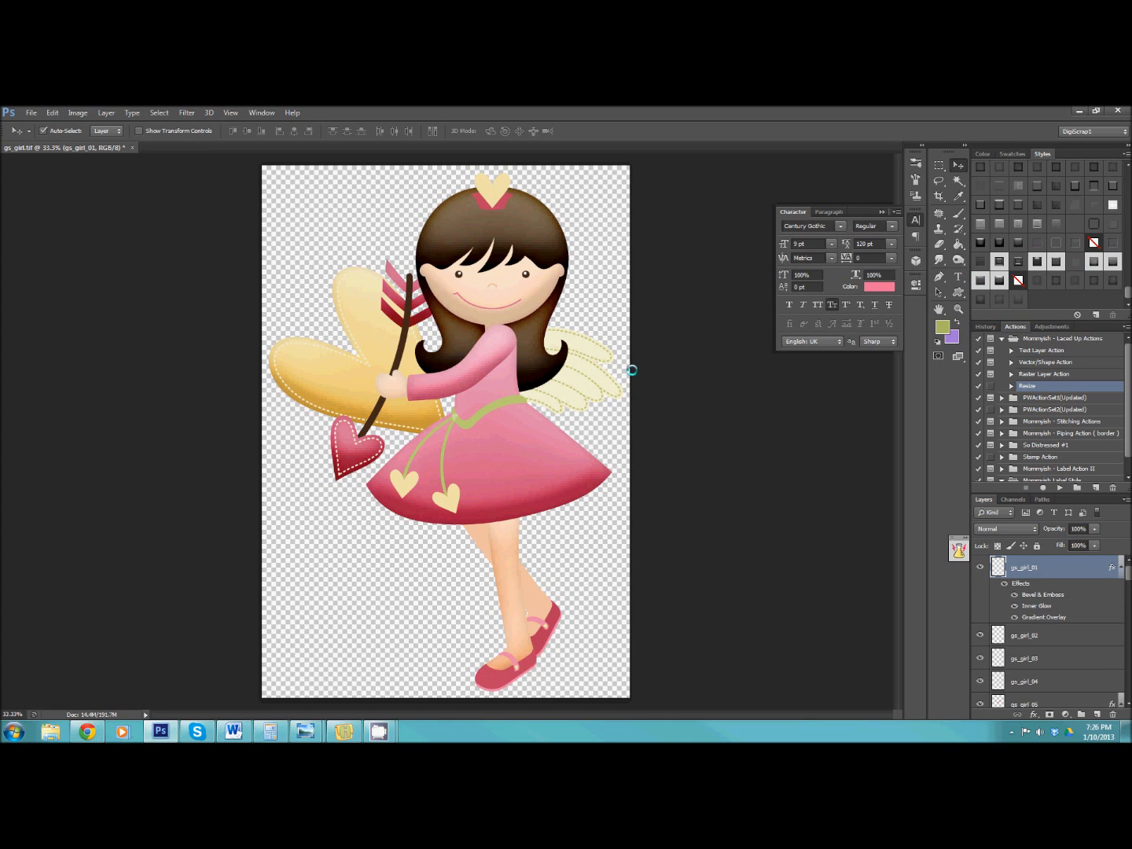
pyautogui.click(529, 659)
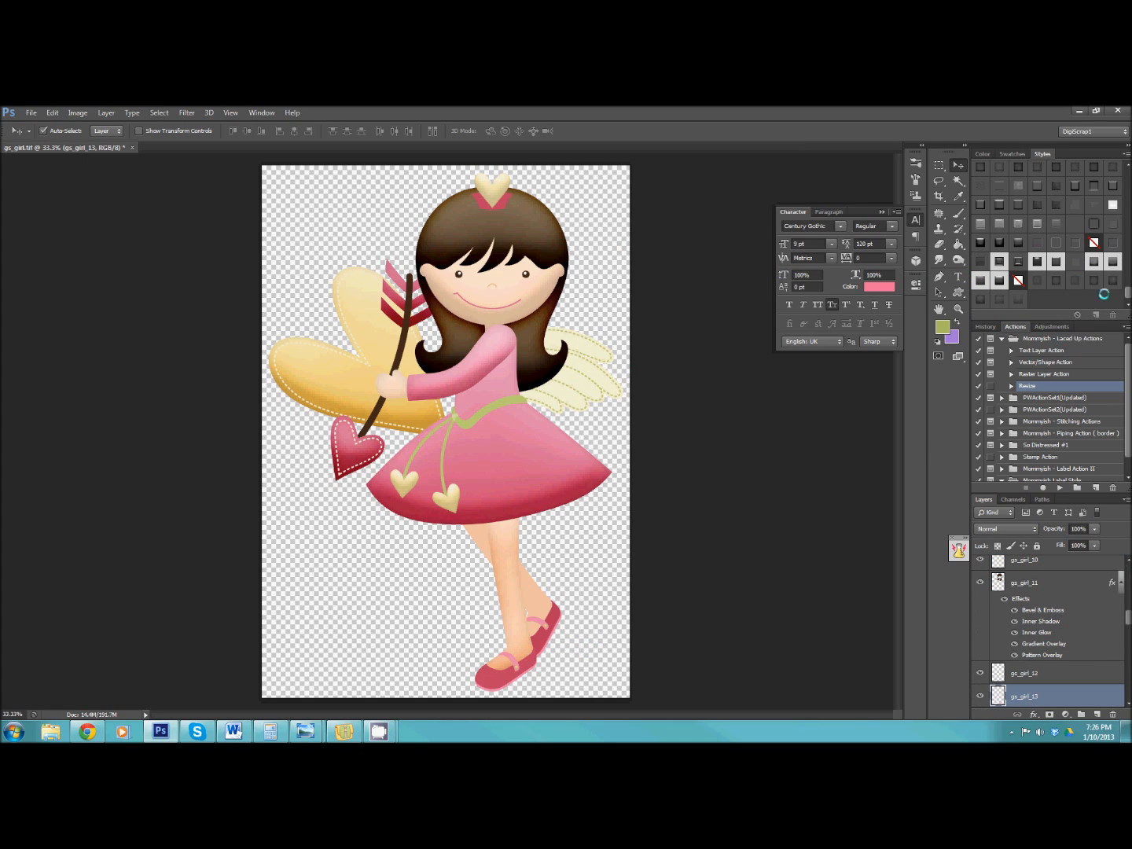
pyautogui.click(1080, 270)
pyautogui.click(542, 638)
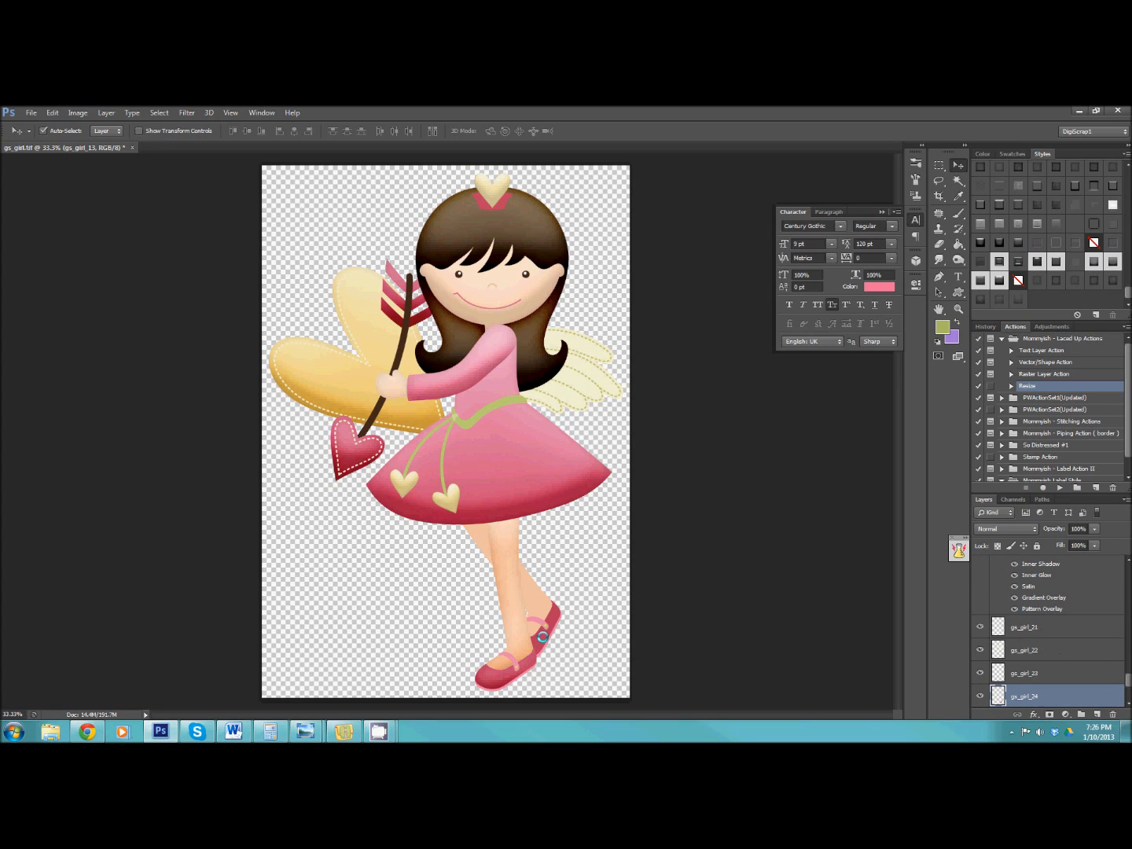
pyautogui.click(1089, 263)
# Apply Mommyish - Puffy Style I to the cream wing layers gs_girl_22 and gs_girl_28.
pyautogui.click(600, 381)
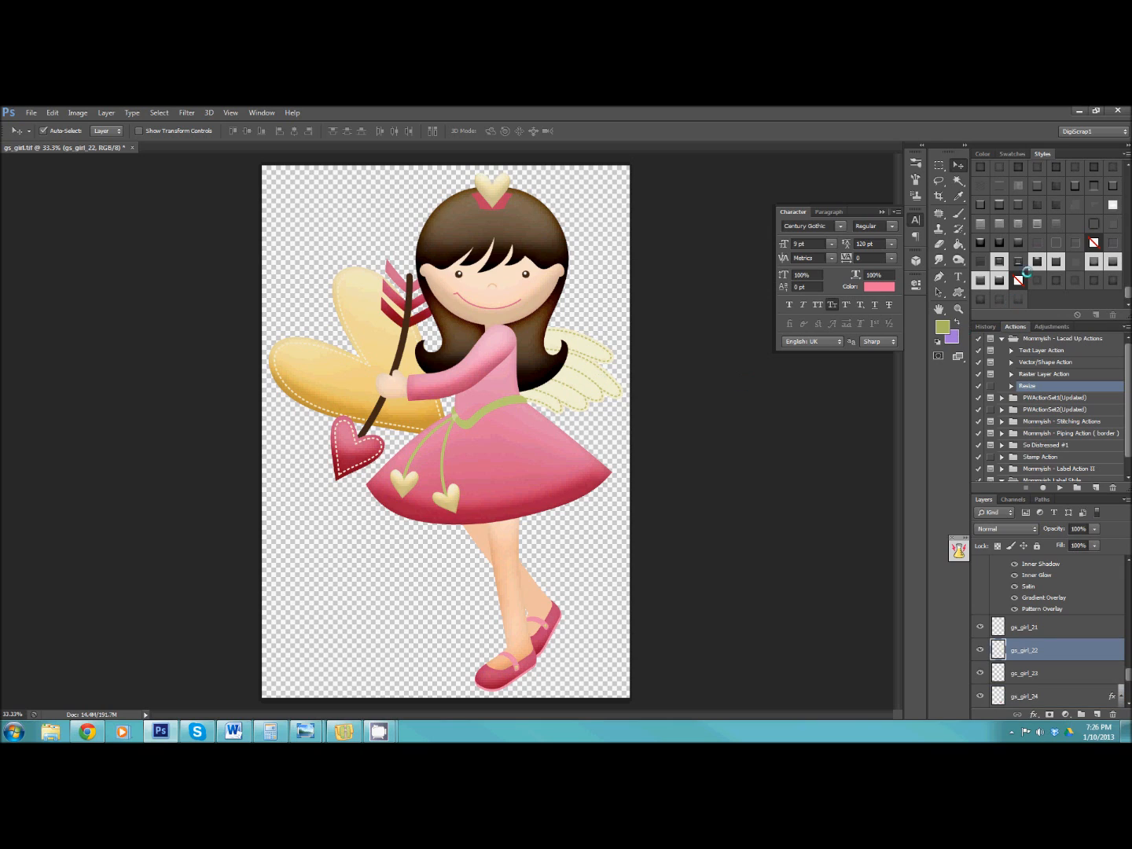
pyautogui.click(1092, 262)
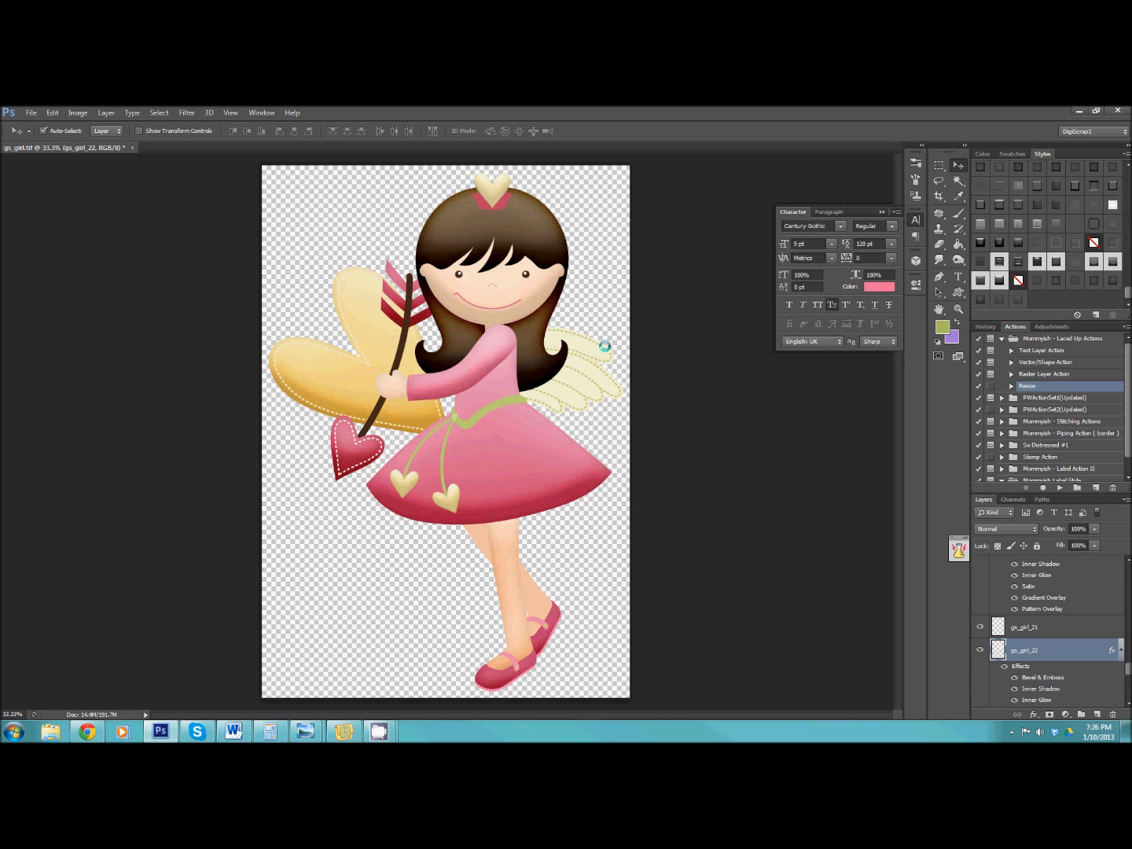
pyautogui.click(597, 353)
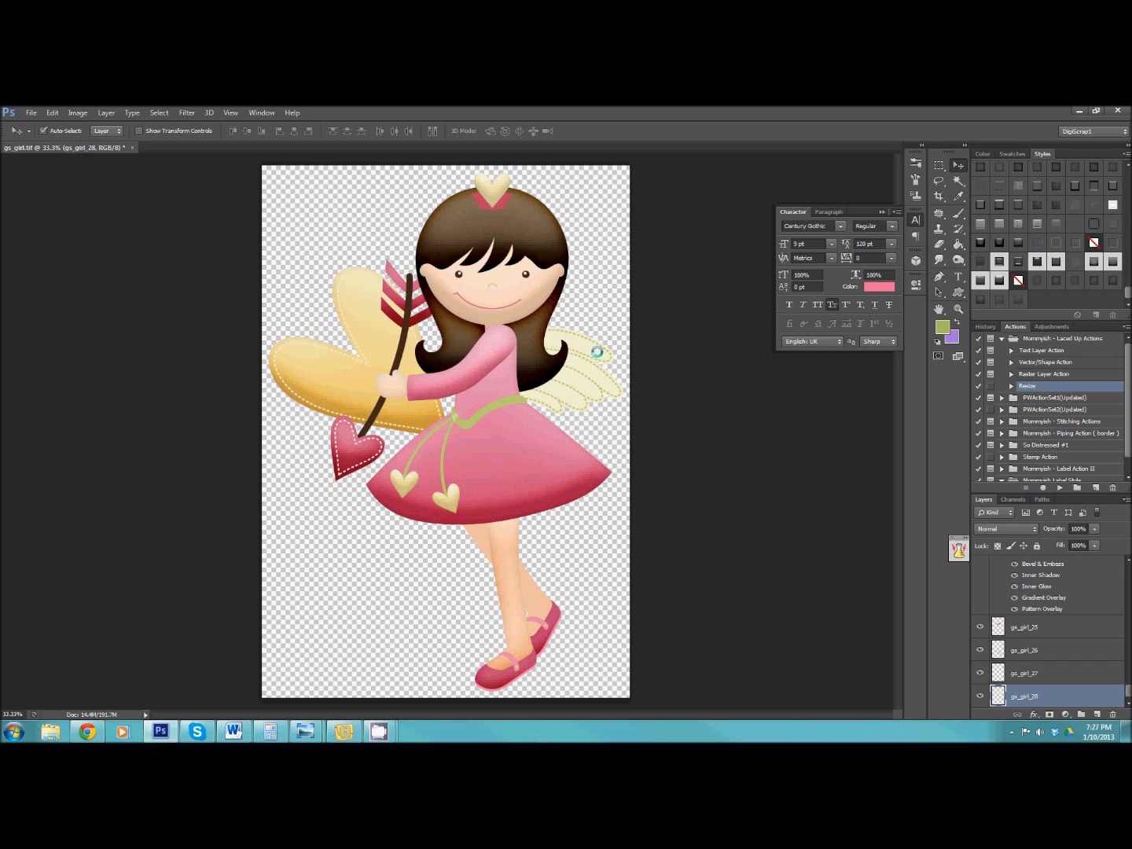
pyautogui.click(1092, 262)
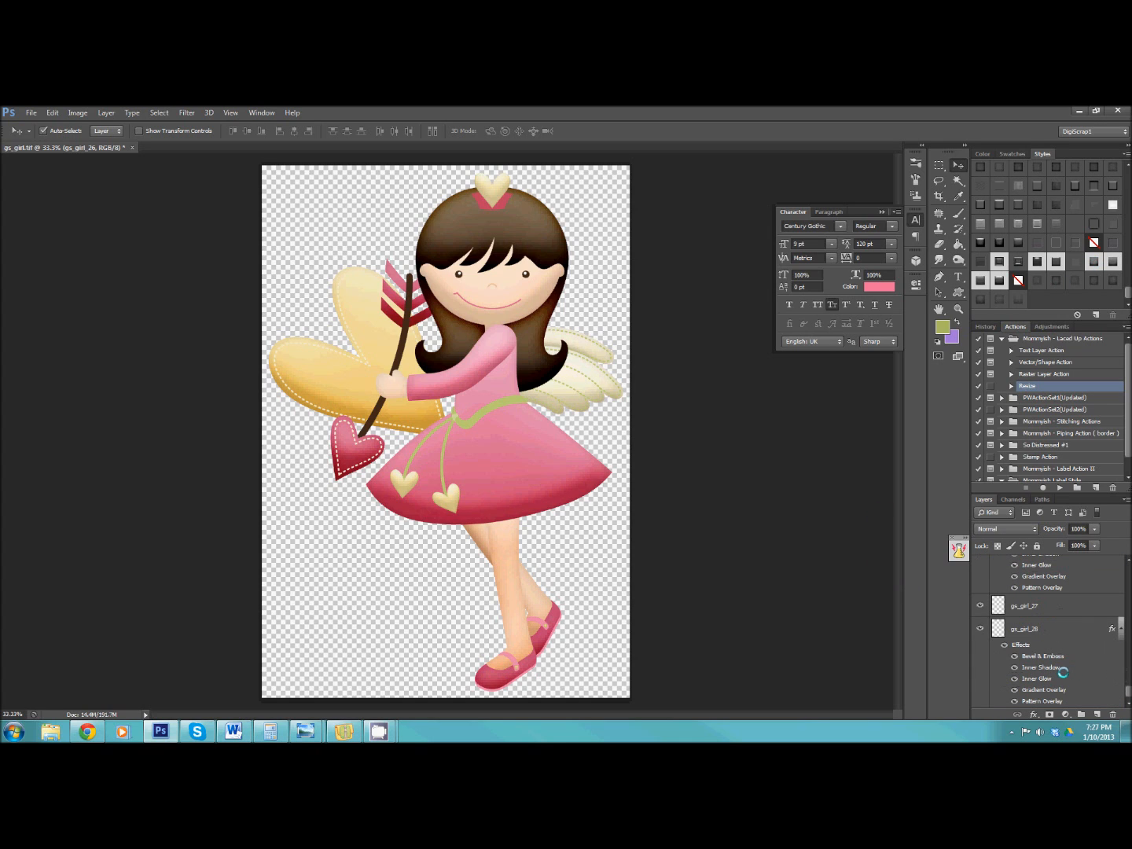
# Scale all of the girl's layers down together to about 86% and apply the transformation.
pyautogui.click(1063, 626)
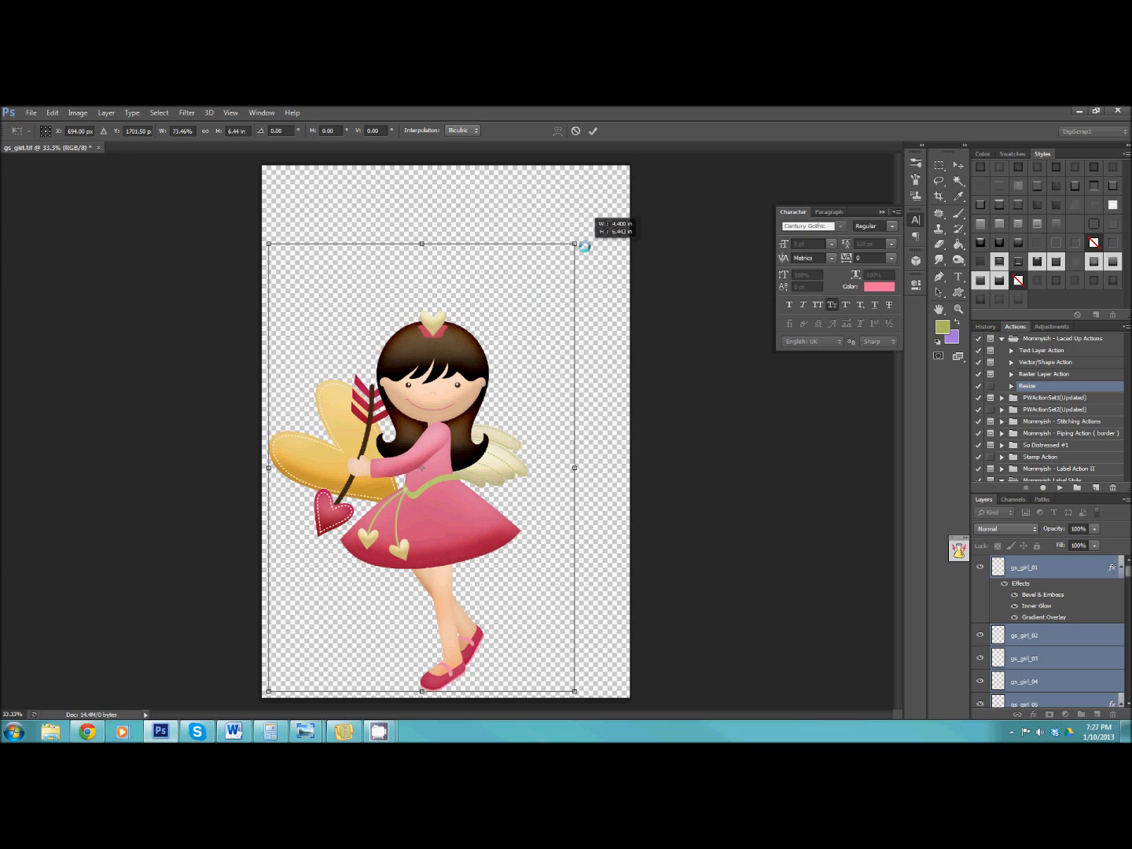
pyautogui.click(958, 166)
pyautogui.click(521, 338)
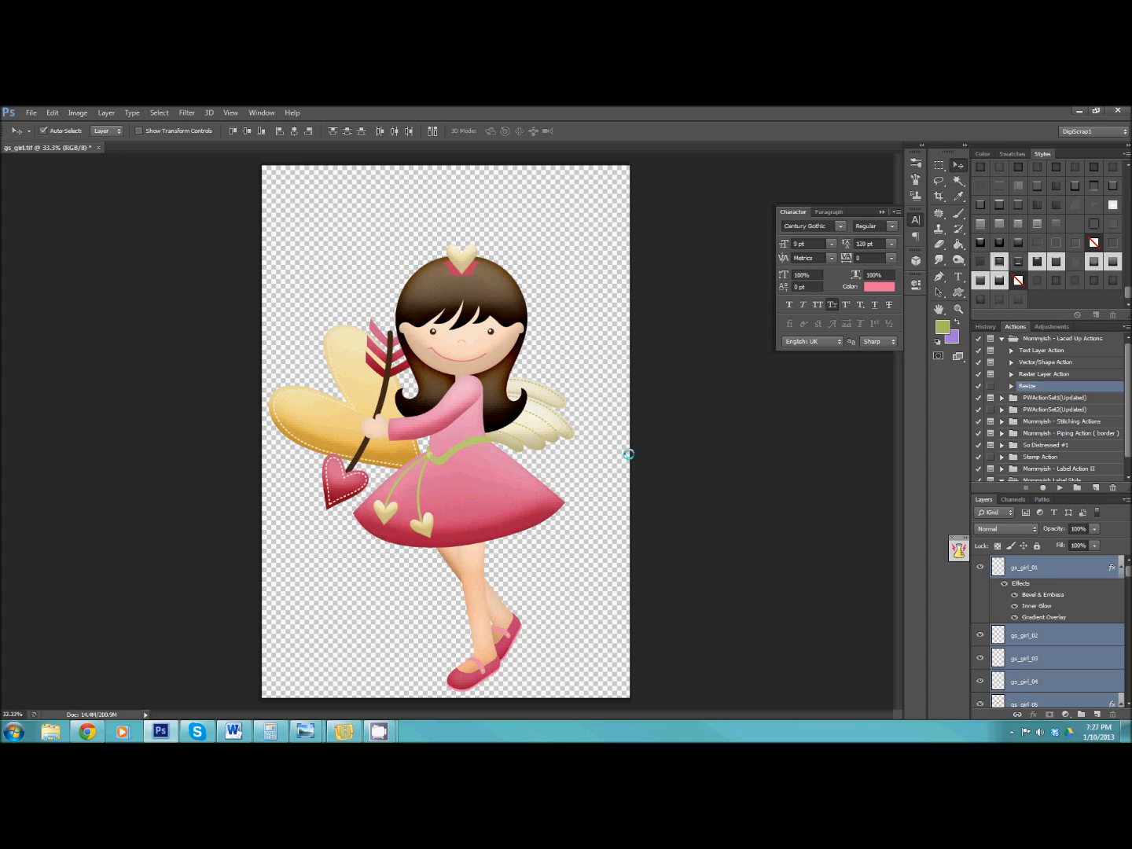
# Close the gs_girl file without saving and open the gs_choc4 TIFF file from the gs_choc4 folder in gs_valentines2.
pyautogui.click(98, 148)
pyautogui.click(516, 340)
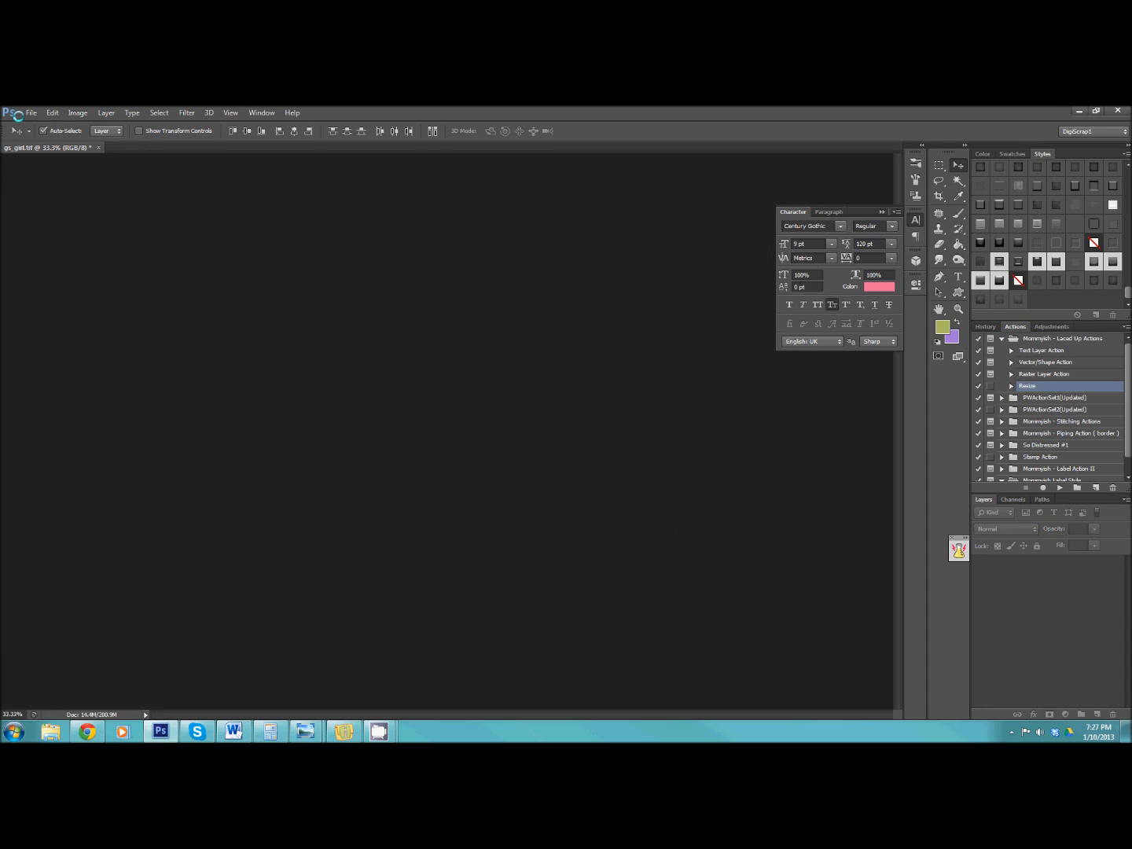
pyautogui.click(31, 113)
pyautogui.click(44, 138)
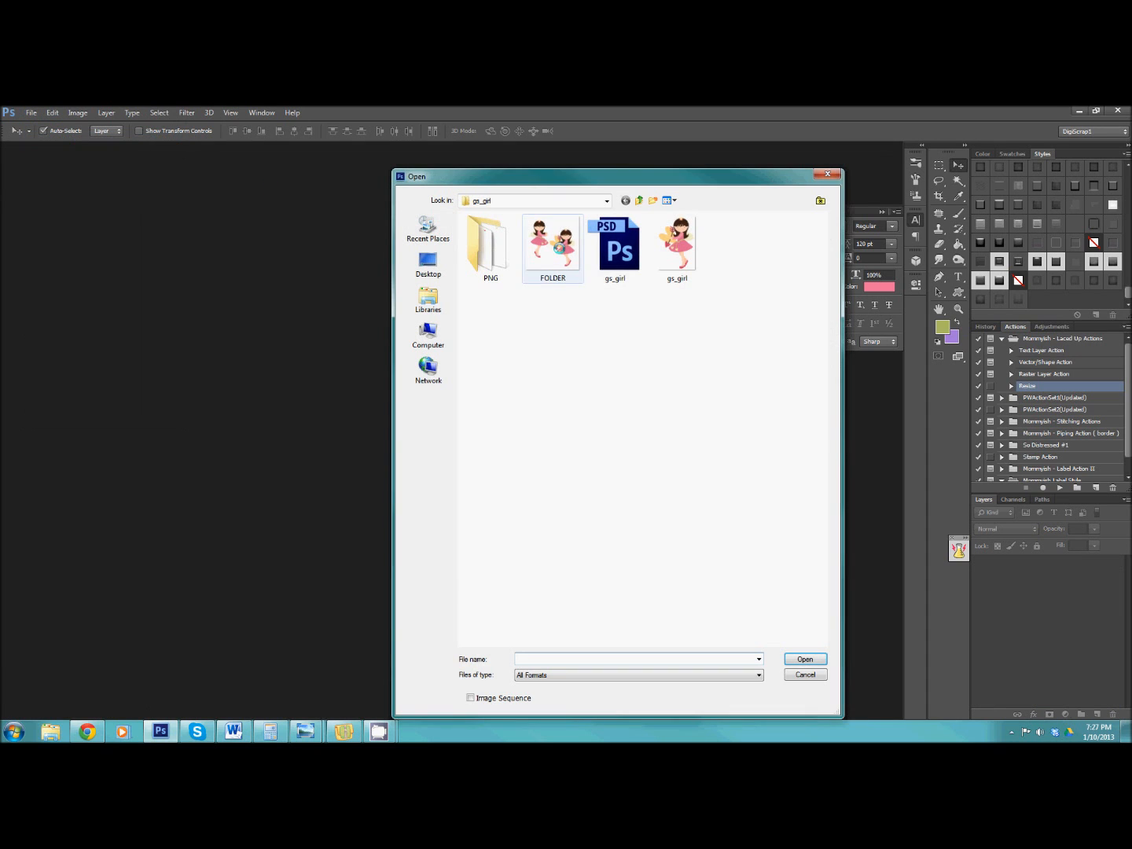
pyautogui.click(637, 200)
pyautogui.click(637, 200)
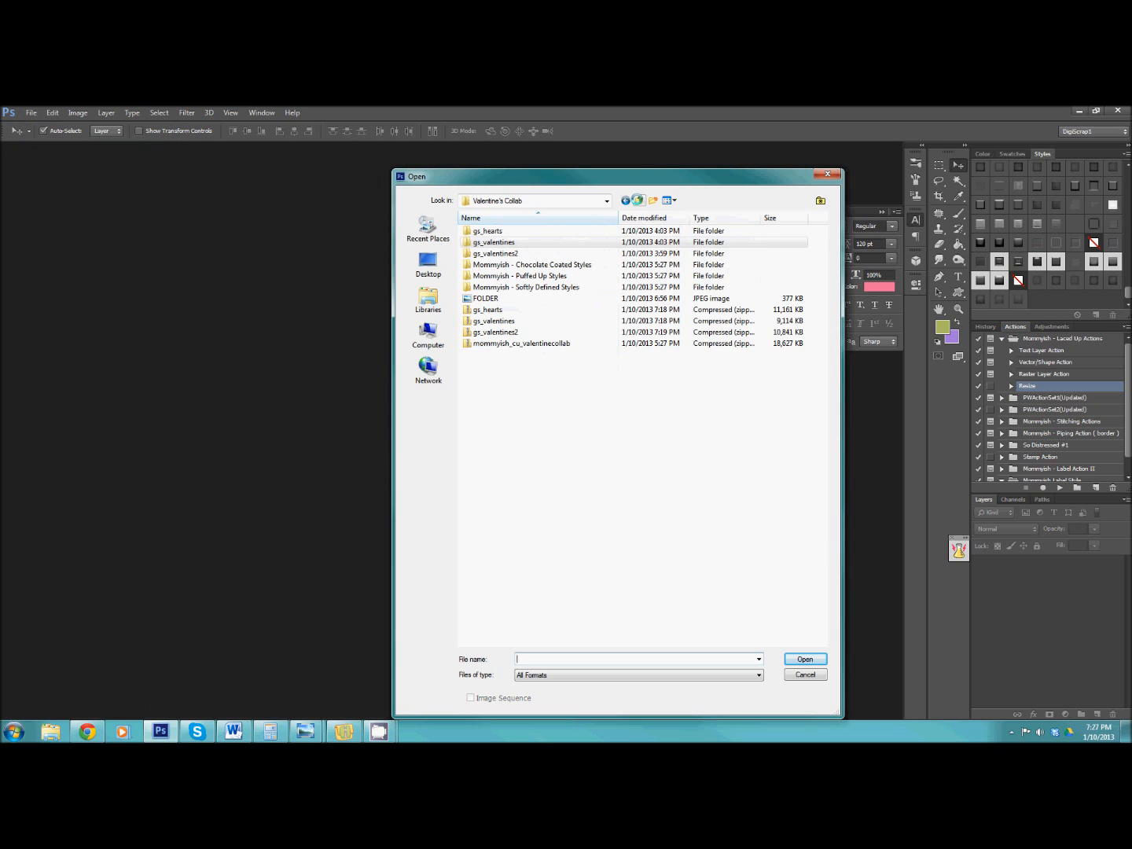
pyautogui.doubleClick(520, 253)
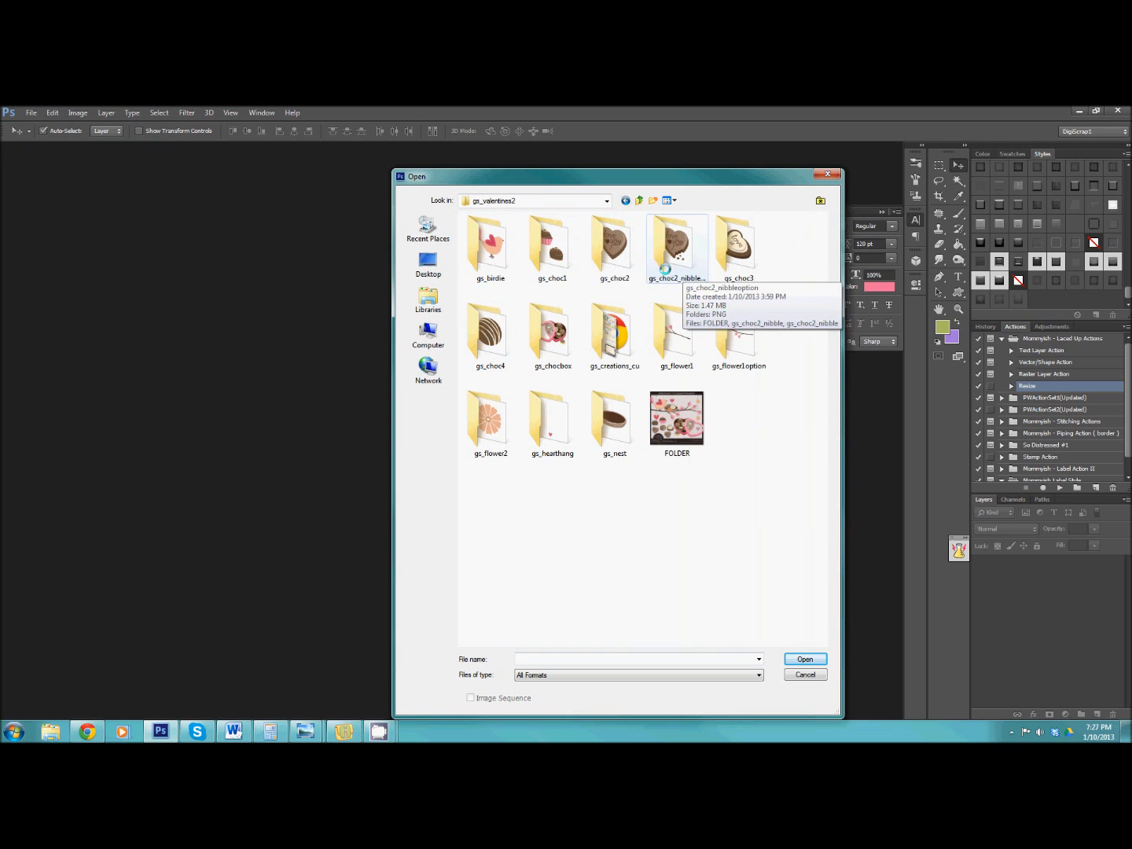
pyautogui.doubleClick(491, 334)
pyautogui.click(677, 250)
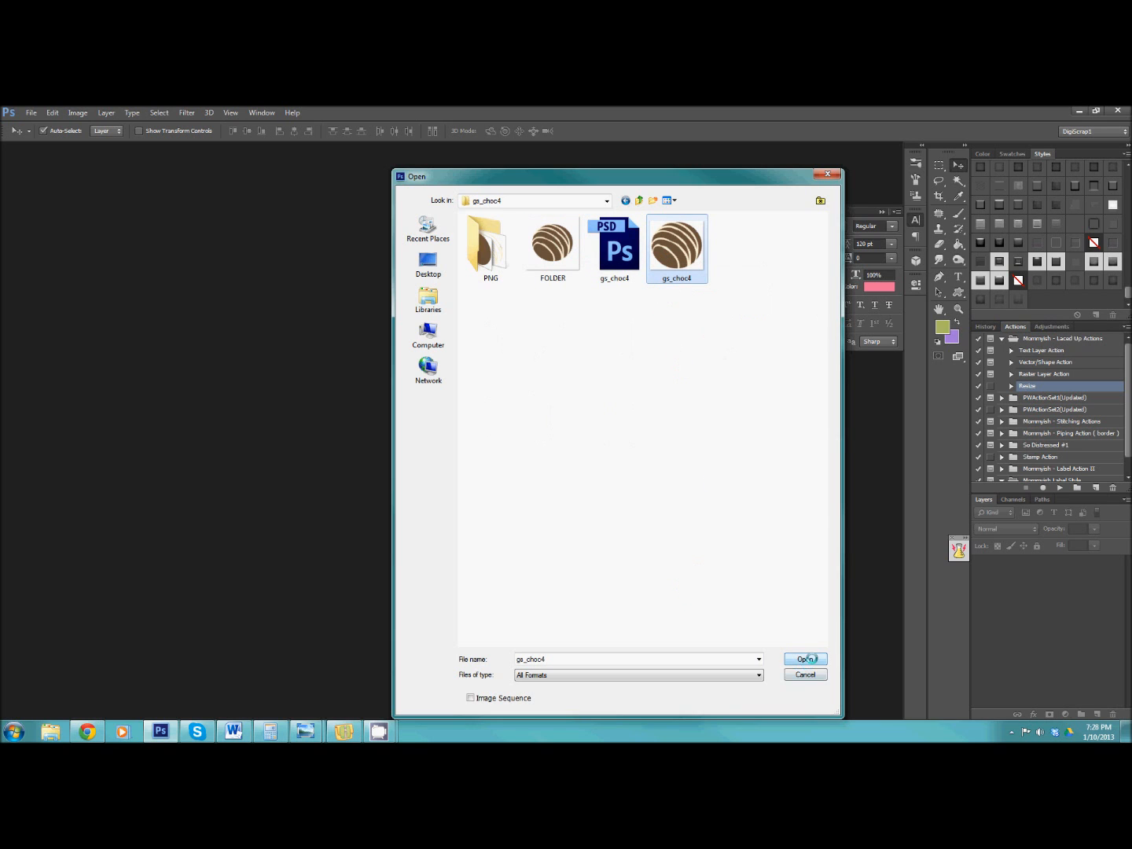
pyautogui.click(804, 660)
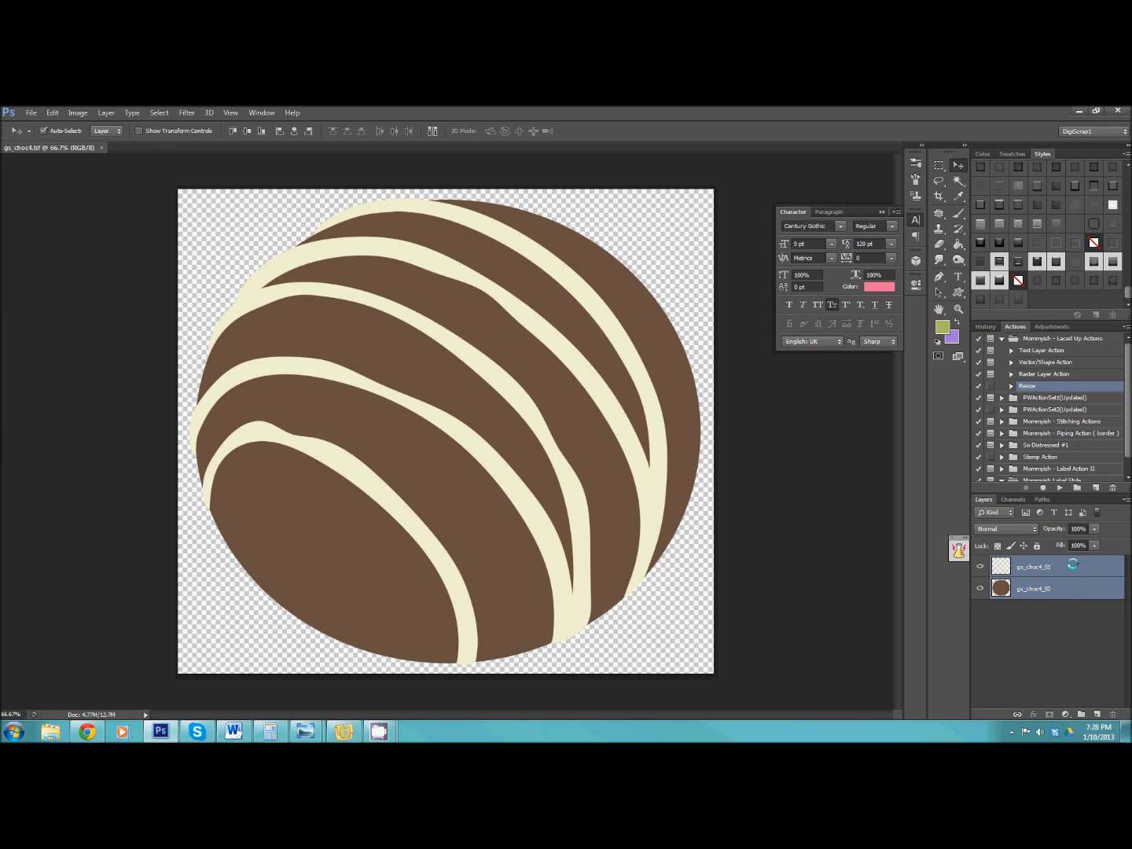
# Scale both chocolate layers down together to about 47%, place them near the canvas centre and apply the transformation.
pyautogui.moveTo(702, 194); pyautogui.dragTo(394, 418)
pyautogui.moveTo(356, 498); pyautogui.dragTo(493, 354)
pyautogui.click(958, 160)
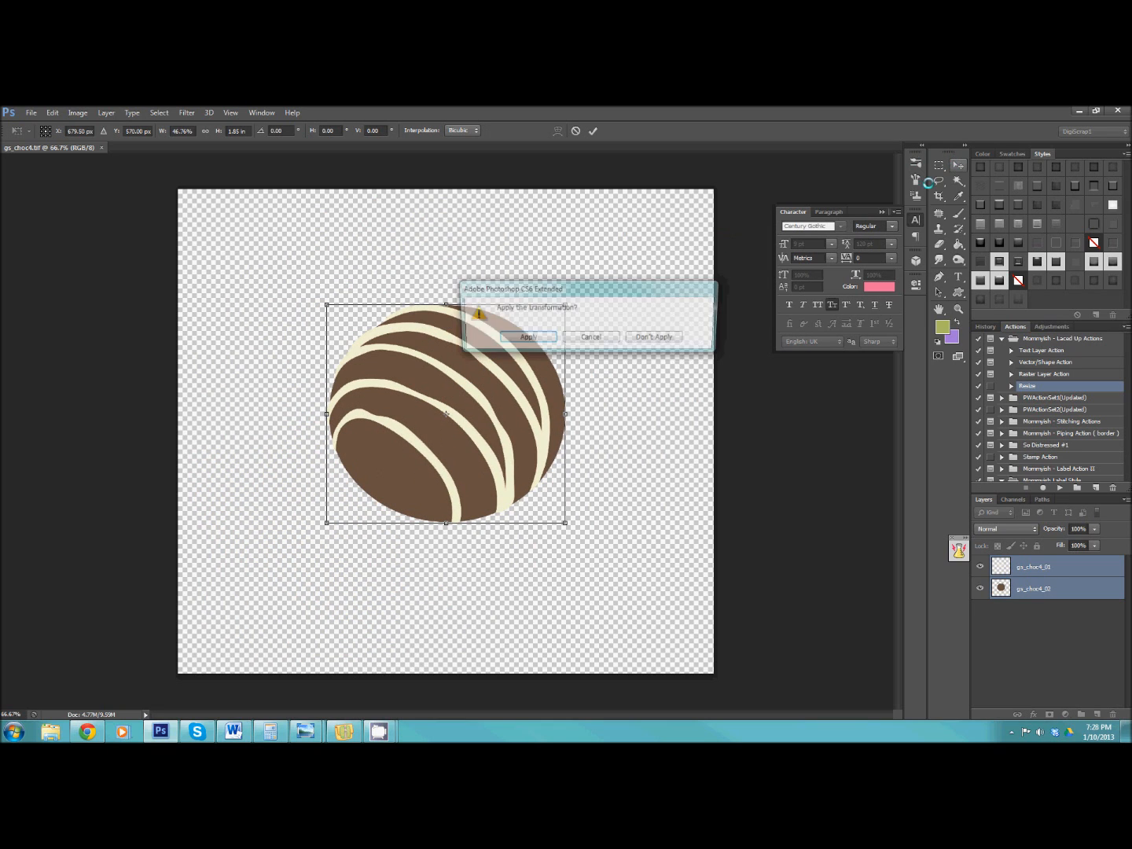
pyautogui.click(526, 334)
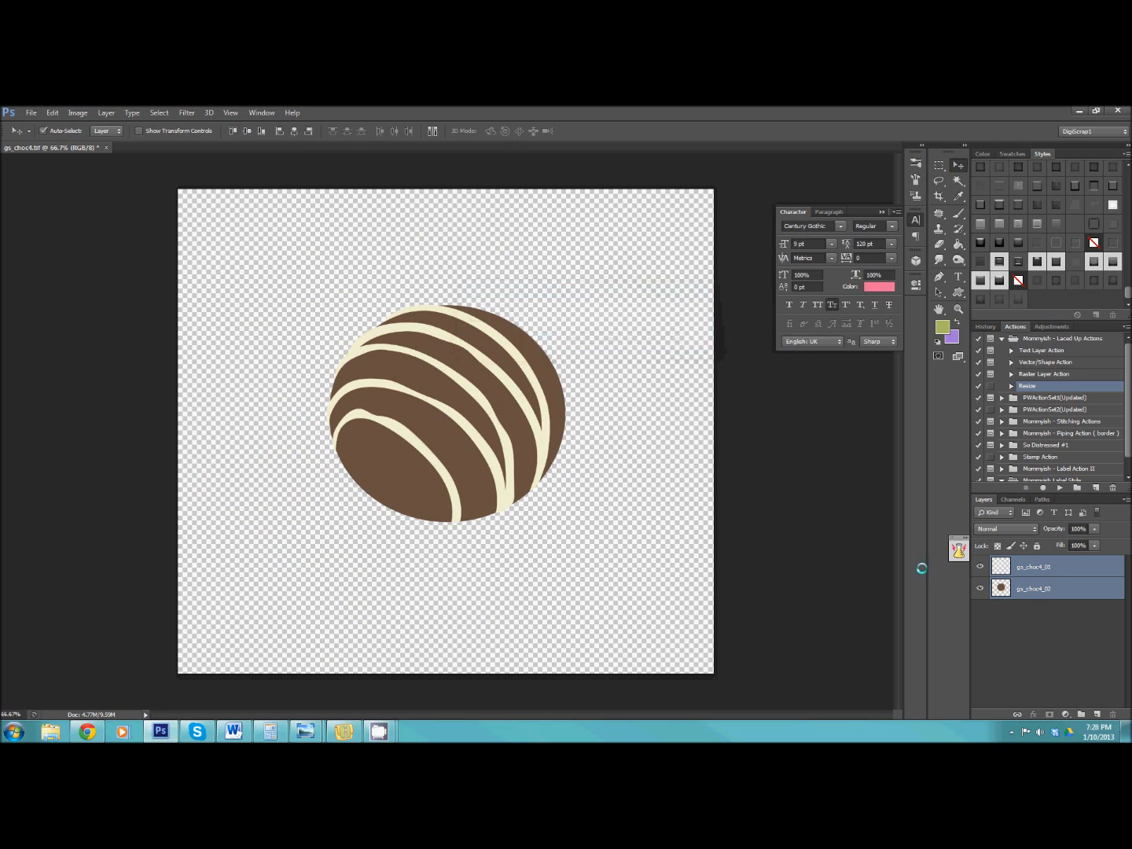
# Apply Mommyish - Chocolate Coated II to the cream stripes layer gs_choc4_01 after giving the chocolate layer gs_choc4_02 the style just before it.
pyautogui.click(1024, 589)
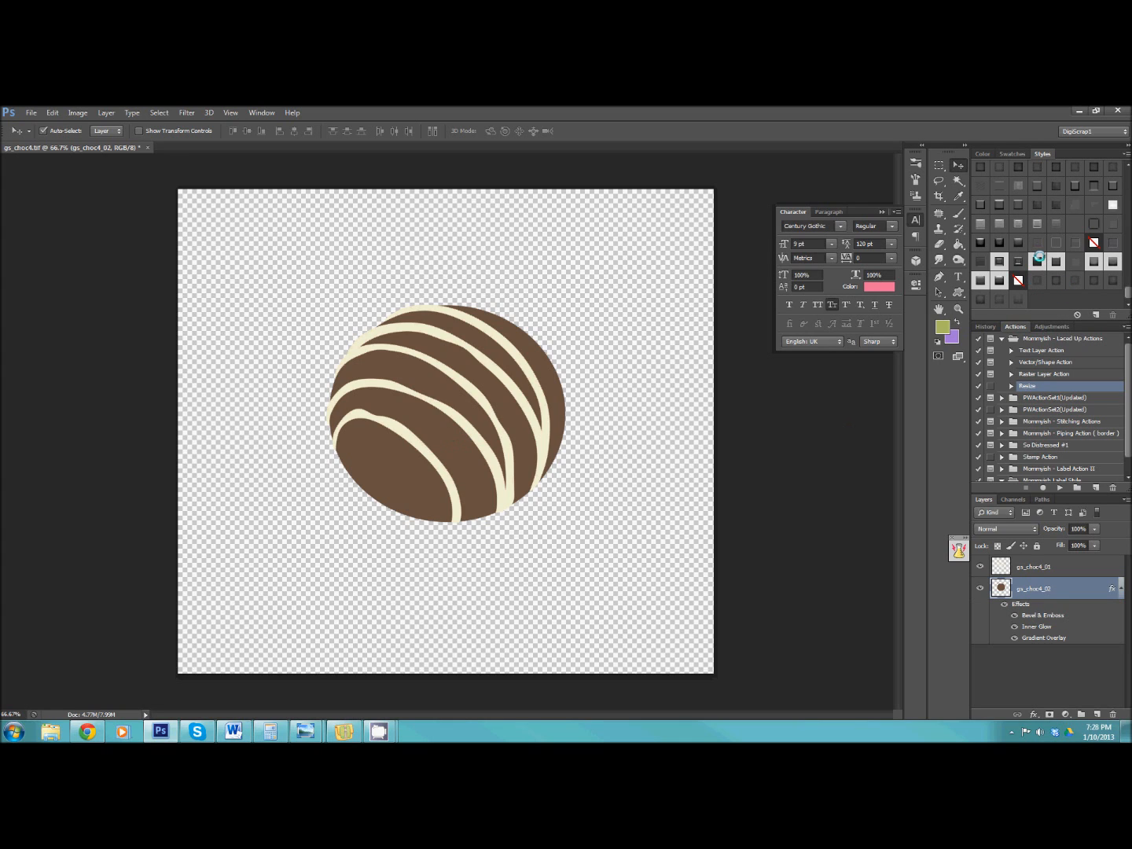
pyautogui.click(1036, 260)
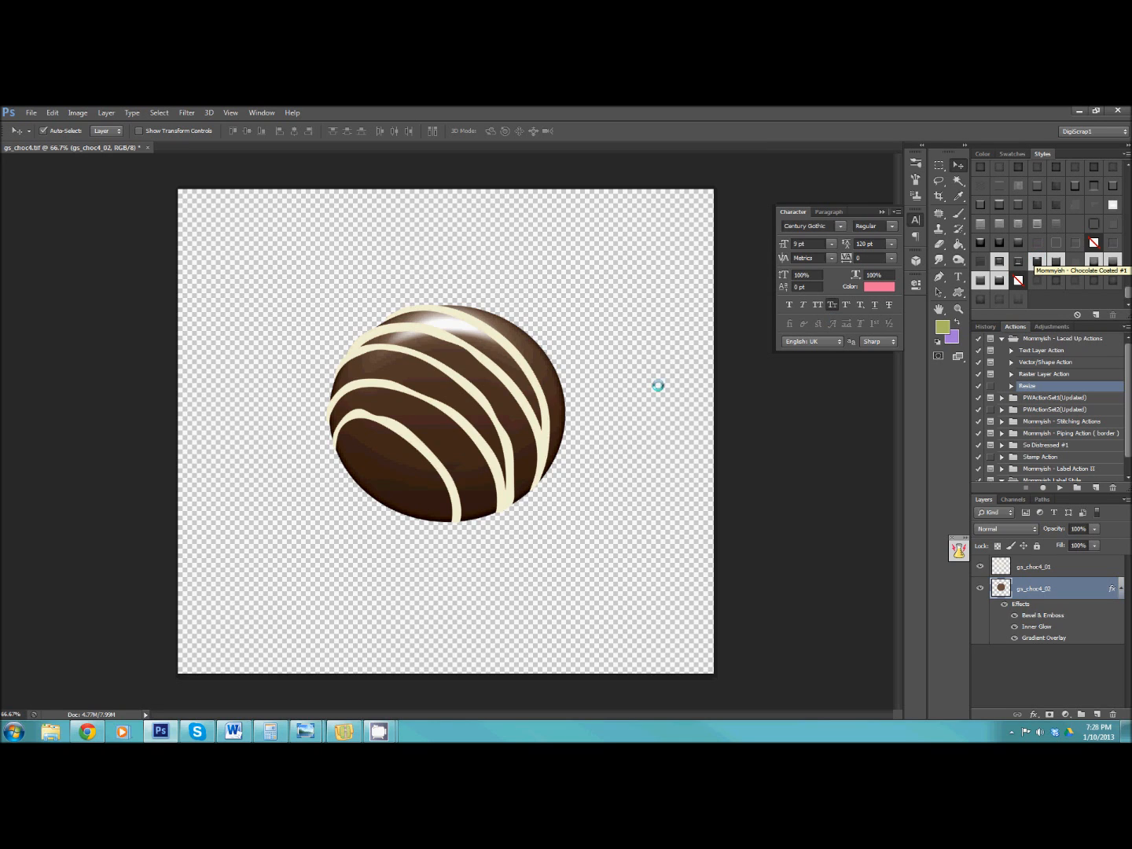
pyautogui.click(509, 387)
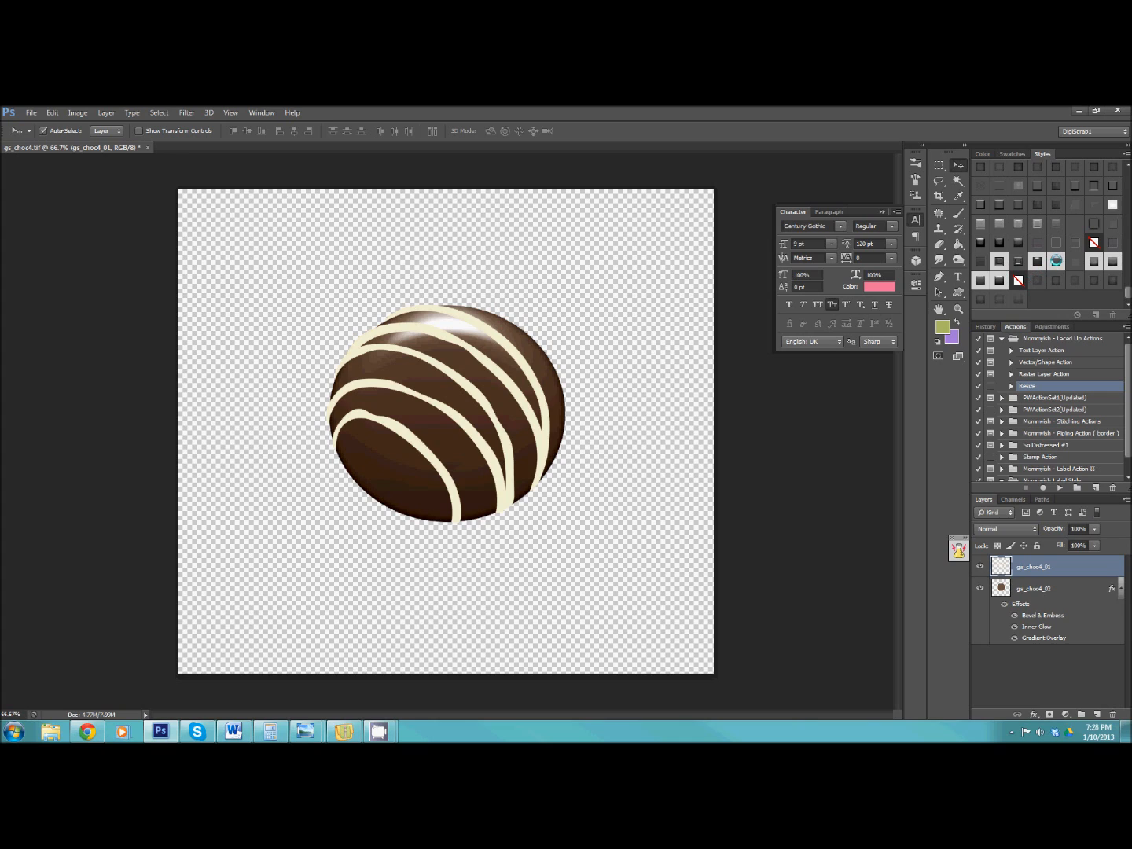
pyautogui.click(1055, 261)
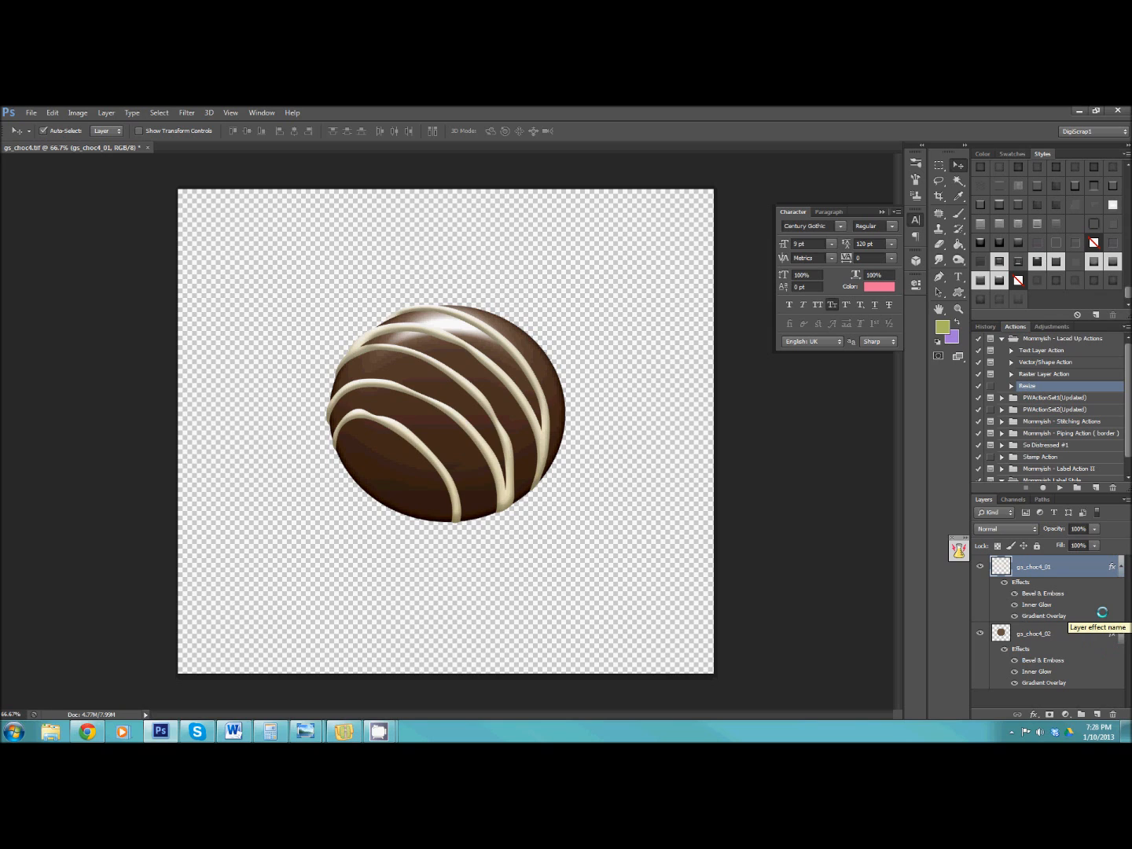
# Add a drop shadow to the cream stripes layer gs_choc4_01 with Linear Burn blending and 26% opacity.
pyautogui.doubleClick(1089, 563)
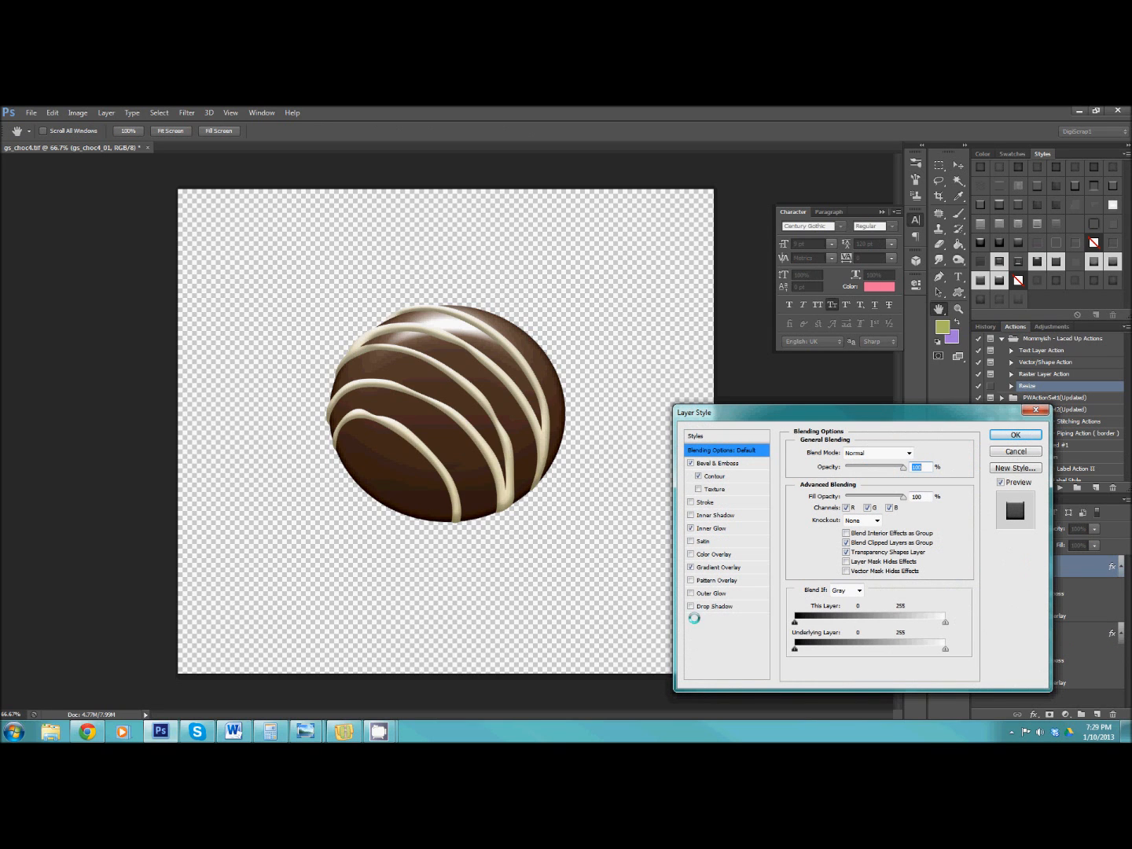
pyautogui.click(690, 606)
pyautogui.click(716, 606)
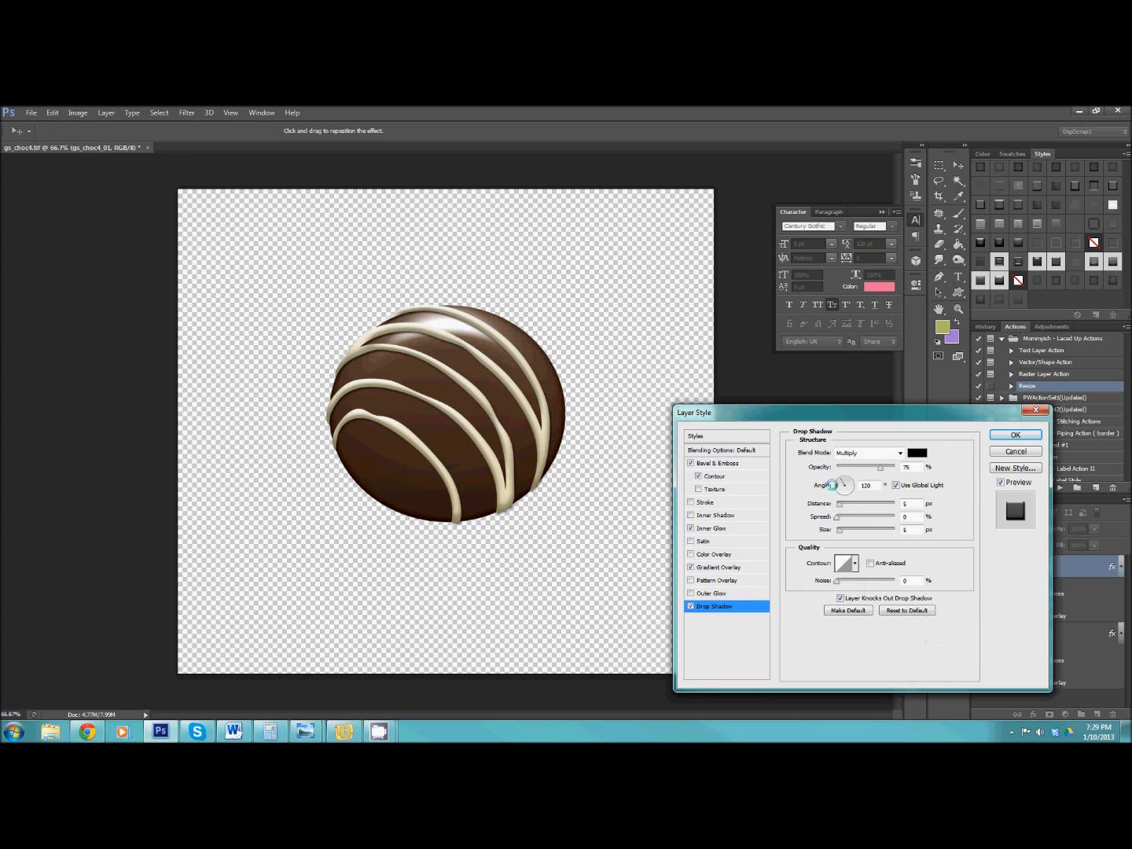
pyautogui.click(860, 452)
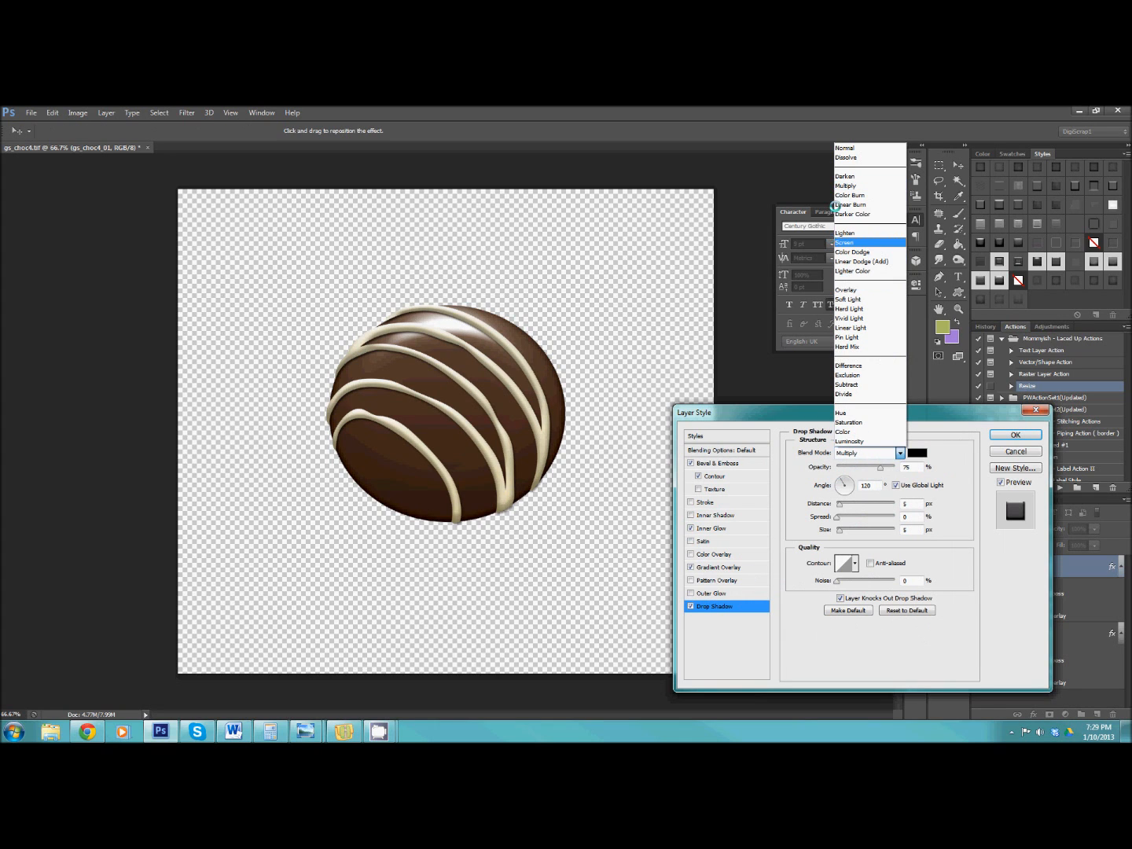
pyautogui.click(851, 204)
pyautogui.moveTo(851, 465); pyautogui.dragTo(852, 466)
pyautogui.click(908, 504)
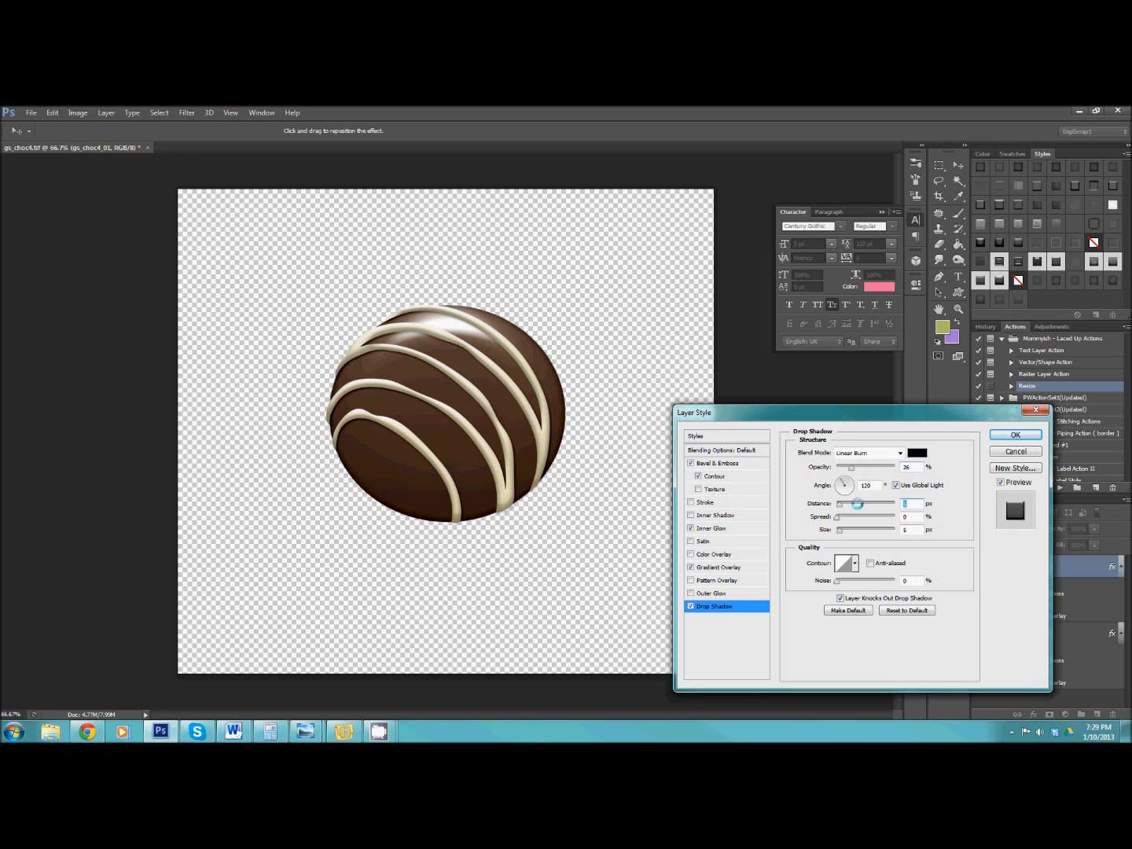
pyautogui.click(910, 530)
pyautogui.click(1015, 436)
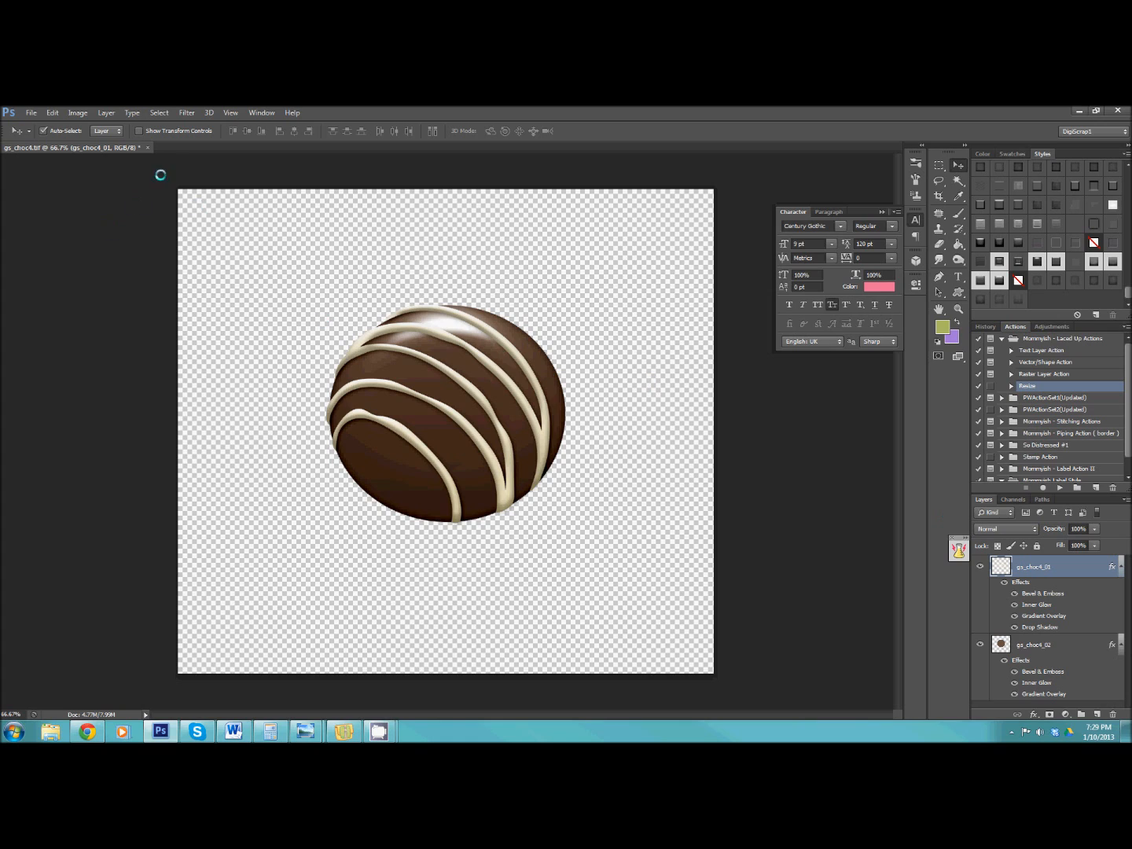
# Hide both chocolate layers, then draw a rectangle shape about 879 by 298 px and place it near the canvas centre.
pyautogui.click(979, 643)
pyautogui.click(979, 567)
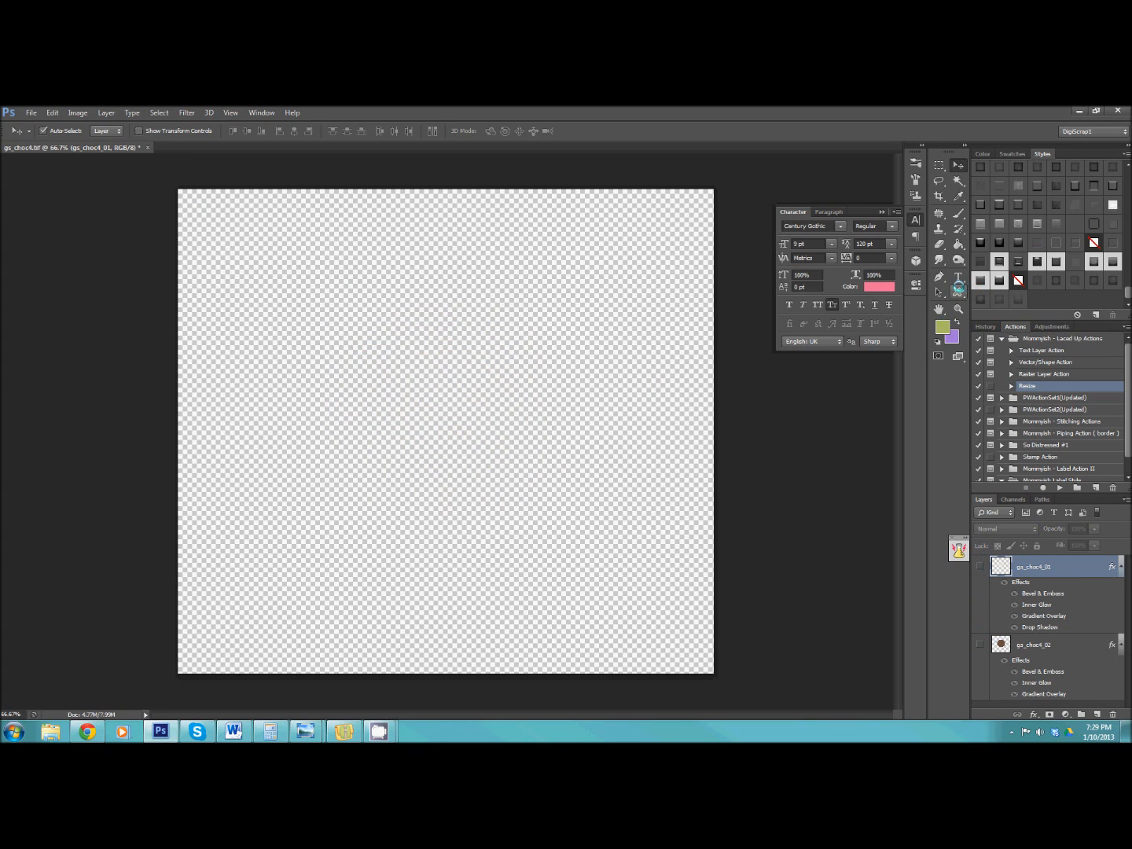
pyautogui.click(958, 289)
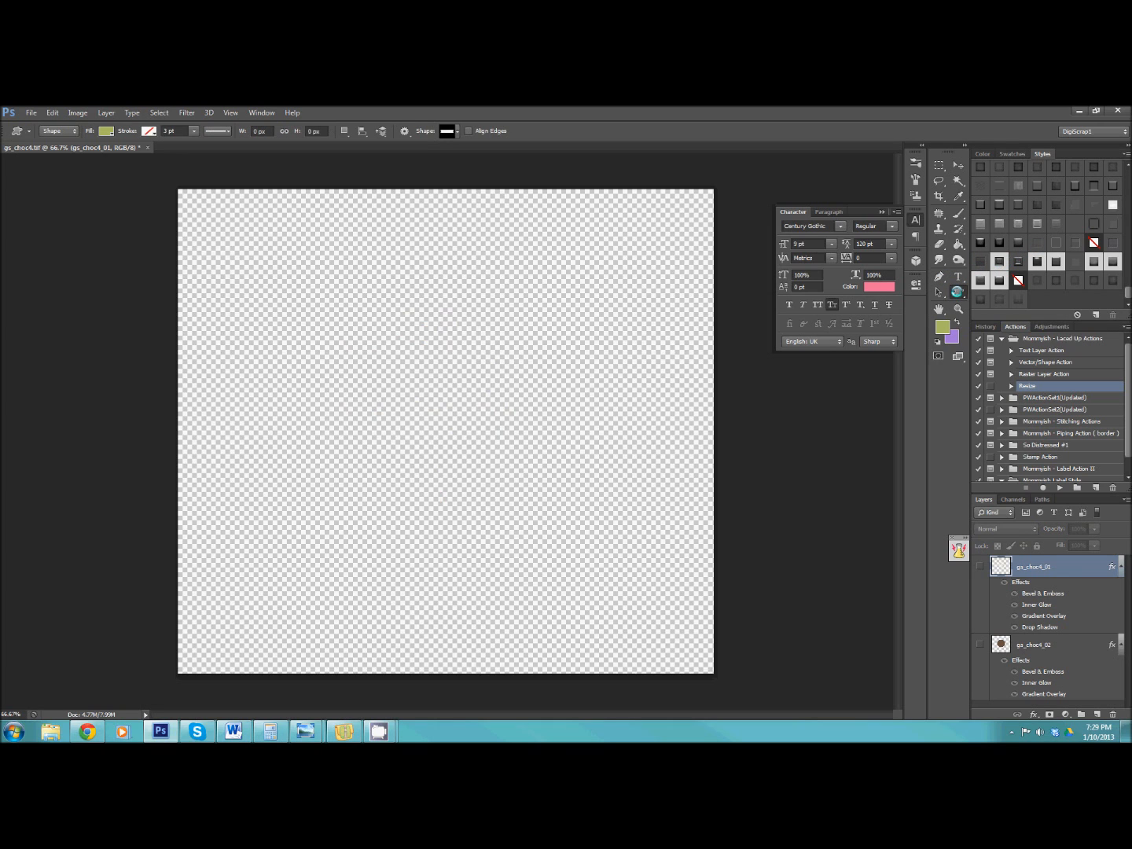
pyautogui.rightClick(957, 292)
pyautogui.click(984, 294)
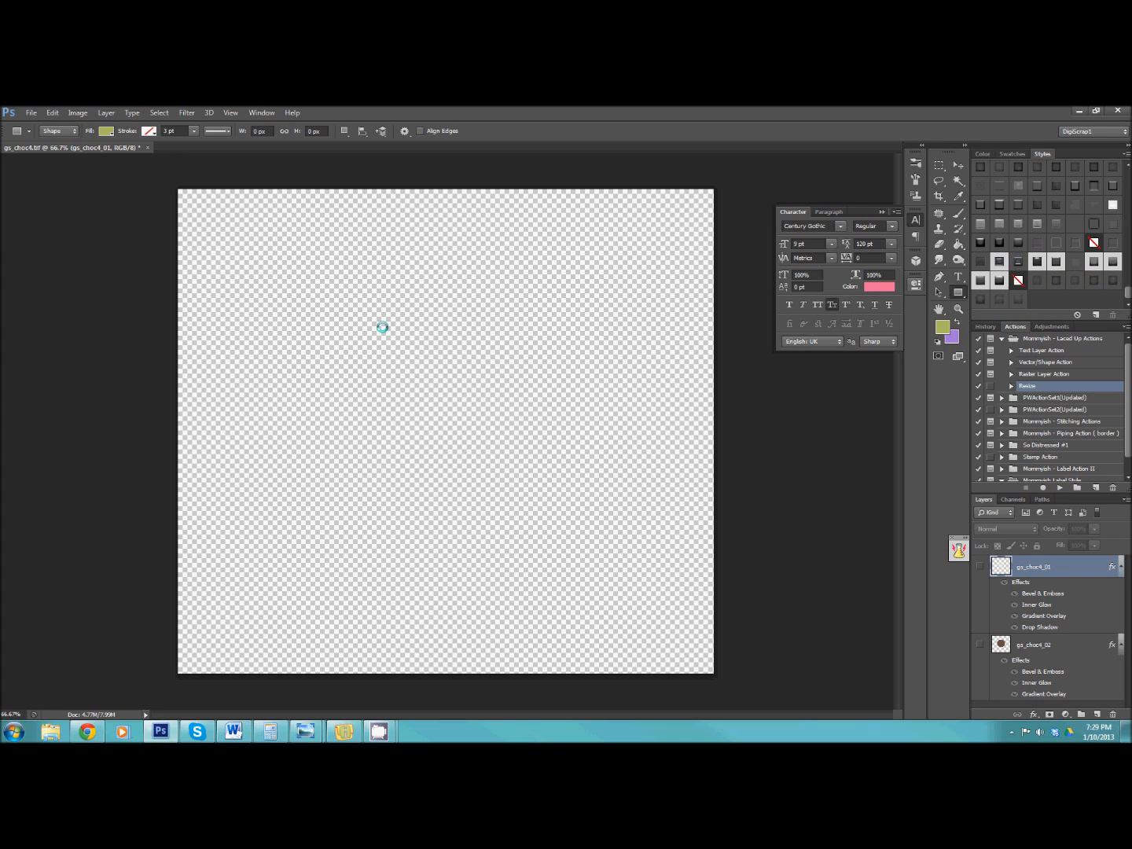
pyautogui.moveTo(261, 313); pyautogui.dragTo(433, 370)
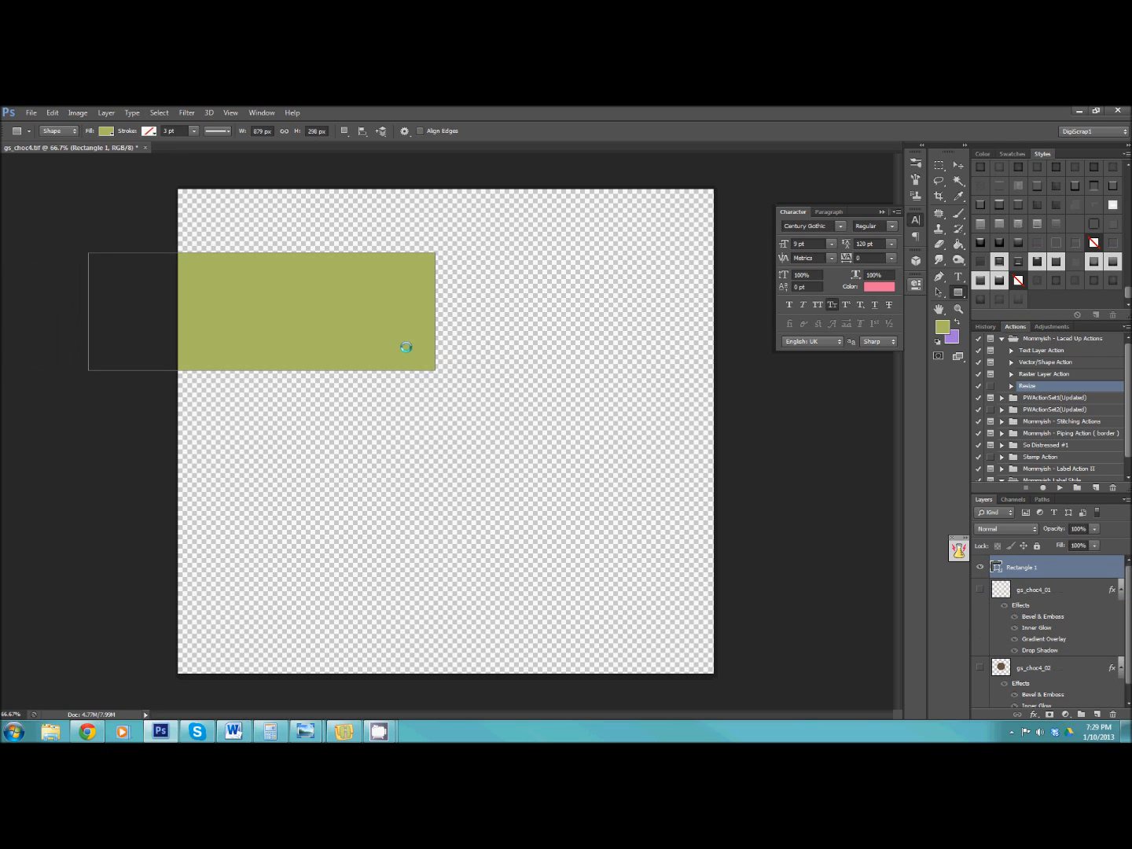
pyautogui.click(957, 164)
pyautogui.moveTo(340, 279); pyautogui.dragTo(519, 397)
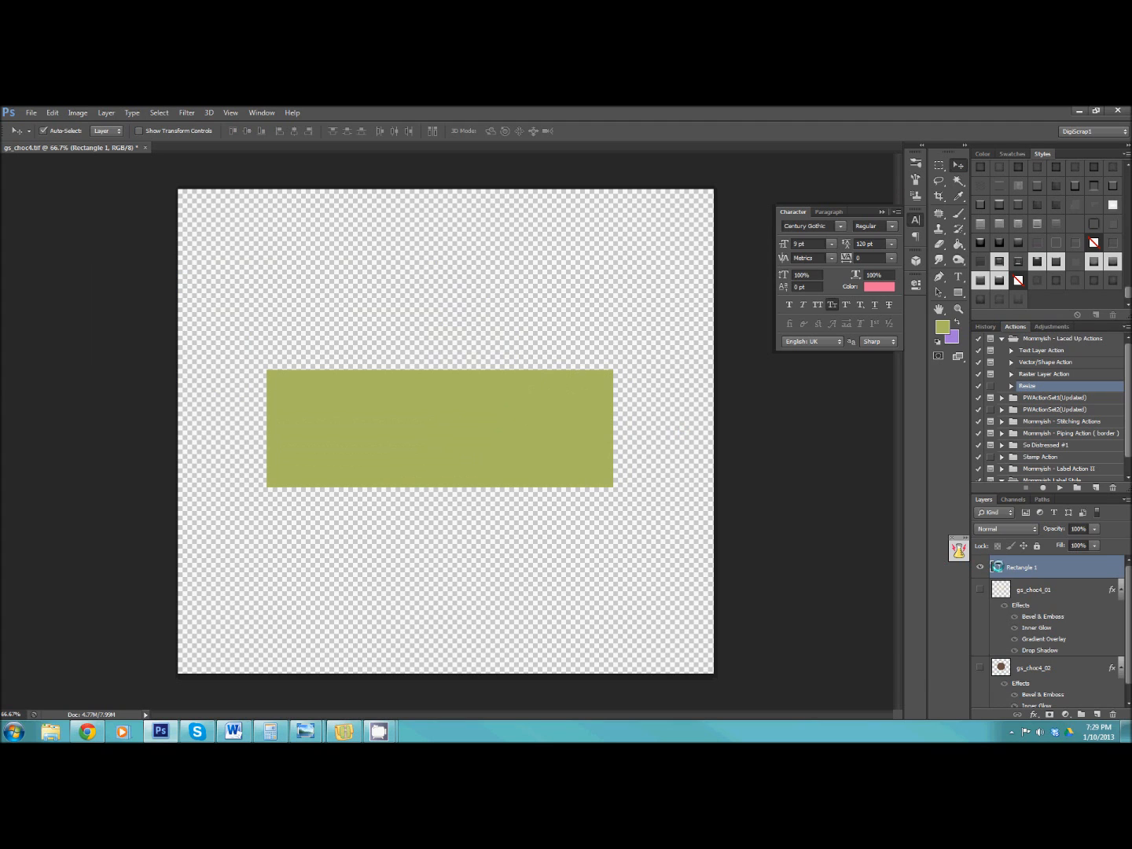
# Recolour the rectangle dark brown #412e23 and apply the Mommyish - Chocolate Bar II style to it.
pyautogui.doubleClick(996, 566)
pyautogui.click(854, 612)
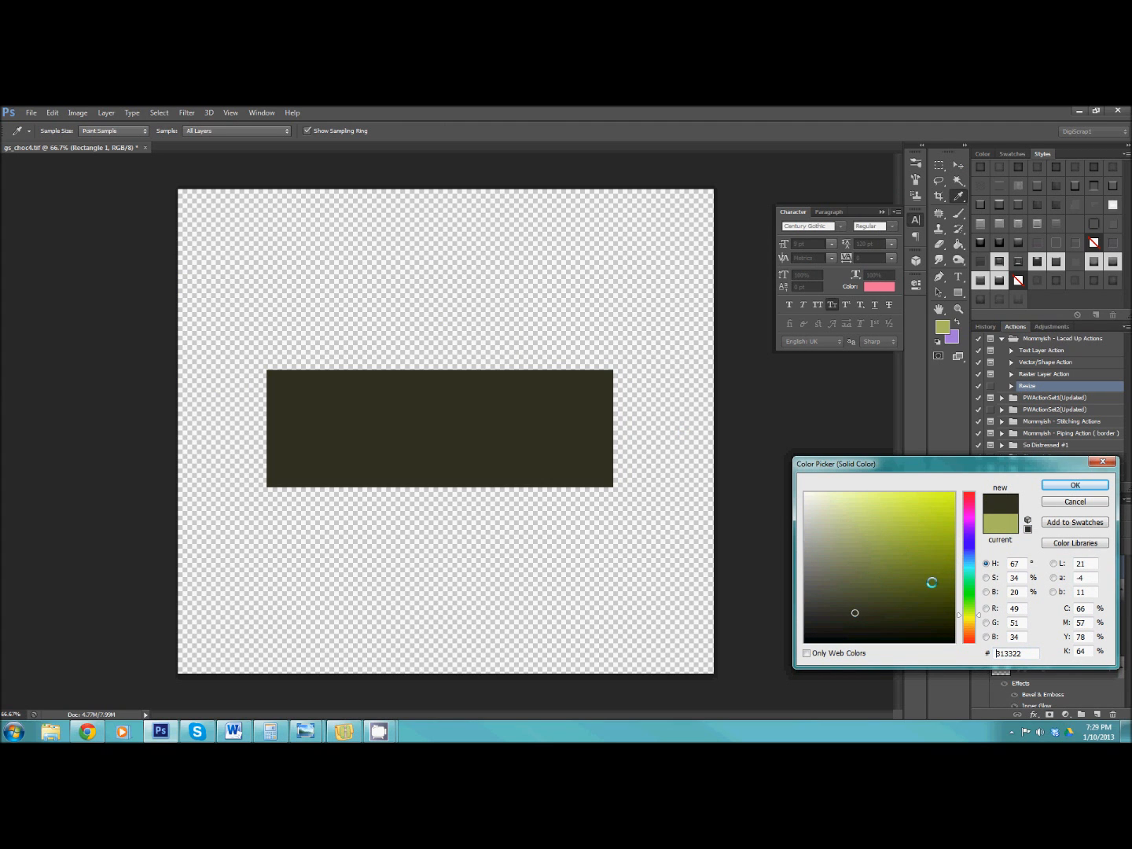
pyautogui.click(966, 633)
pyautogui.click(854, 601)
pyautogui.click(845, 588)
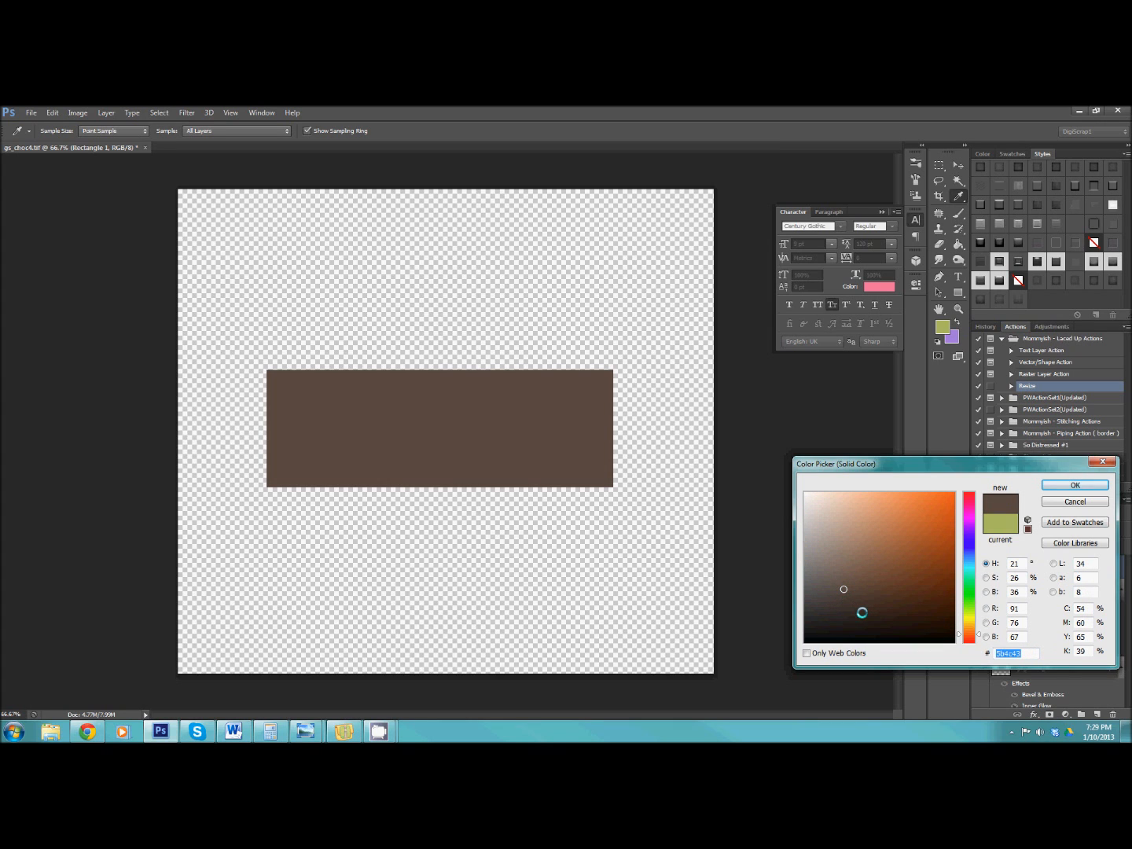
pyautogui.click(862, 613)
pyautogui.click(873, 605)
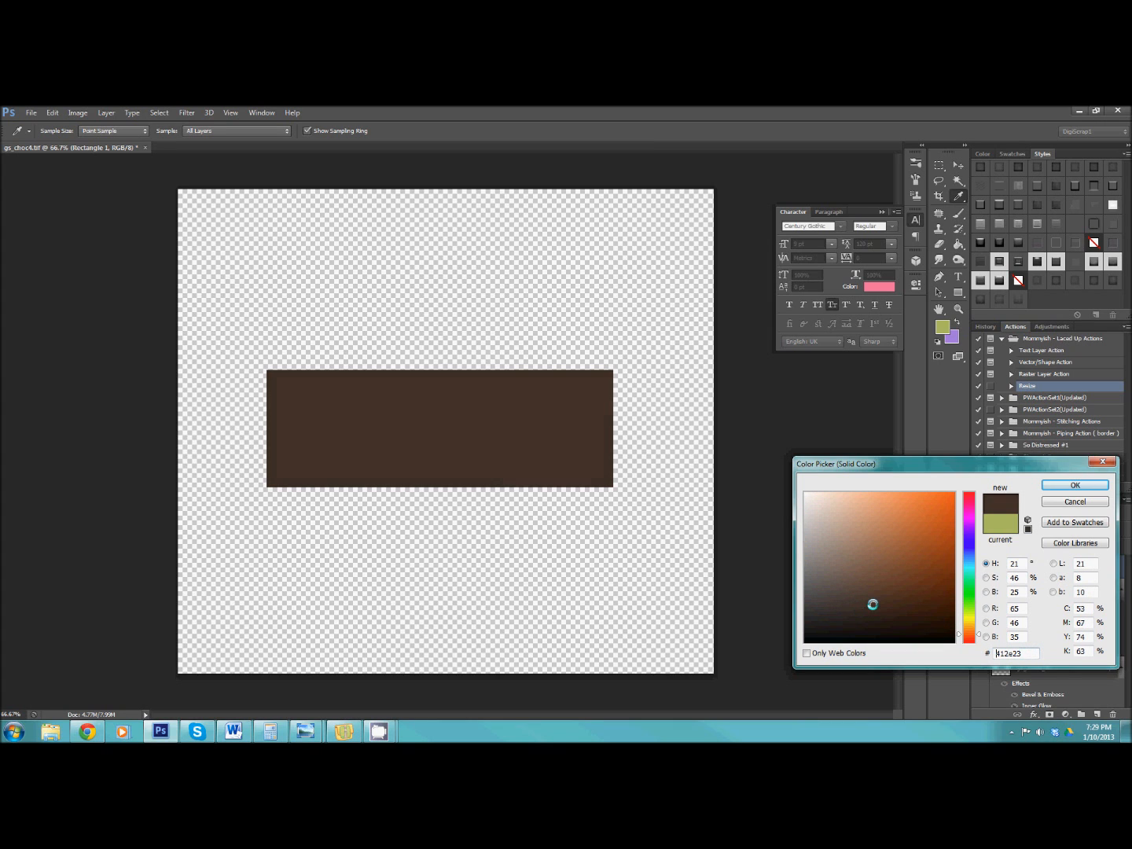
pyautogui.click(1071, 485)
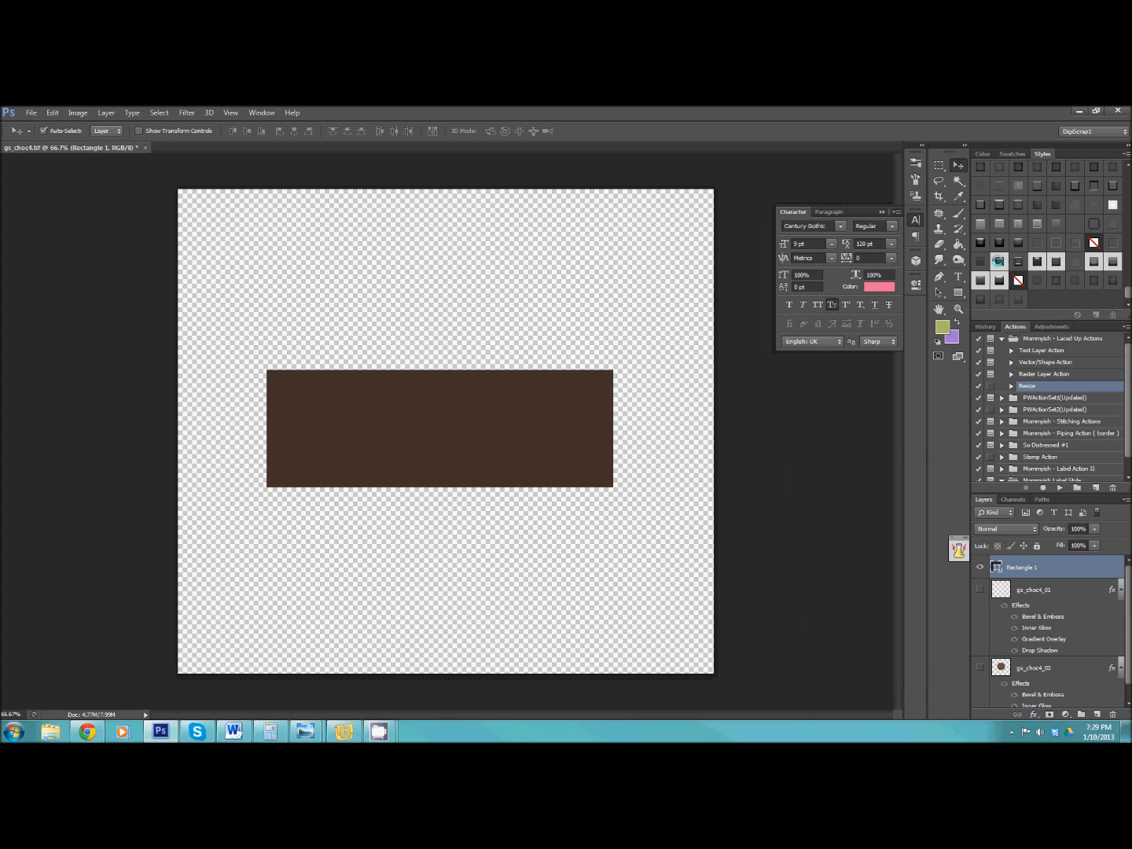
pyautogui.click(1020, 259)
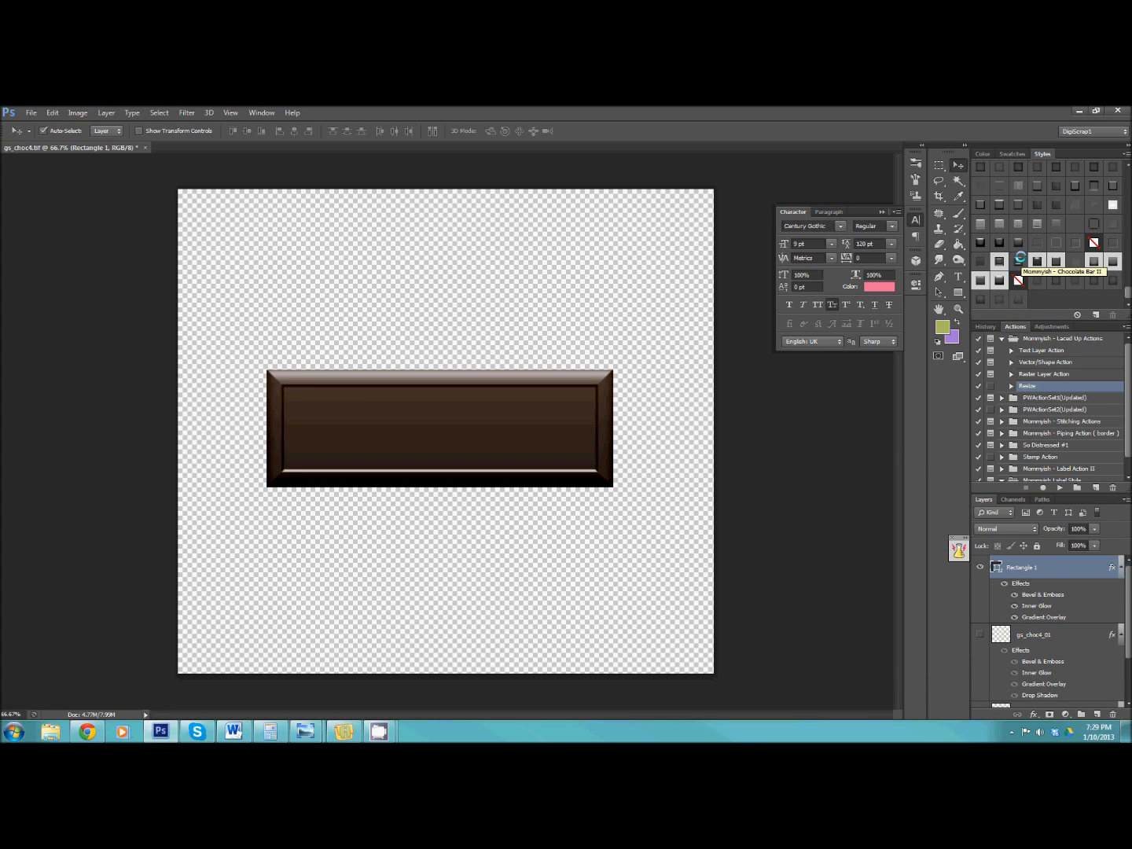
# Add the text Be Mine over the chocolate bar in black 9 pt Century Gothic.
pyautogui.click(958, 275)
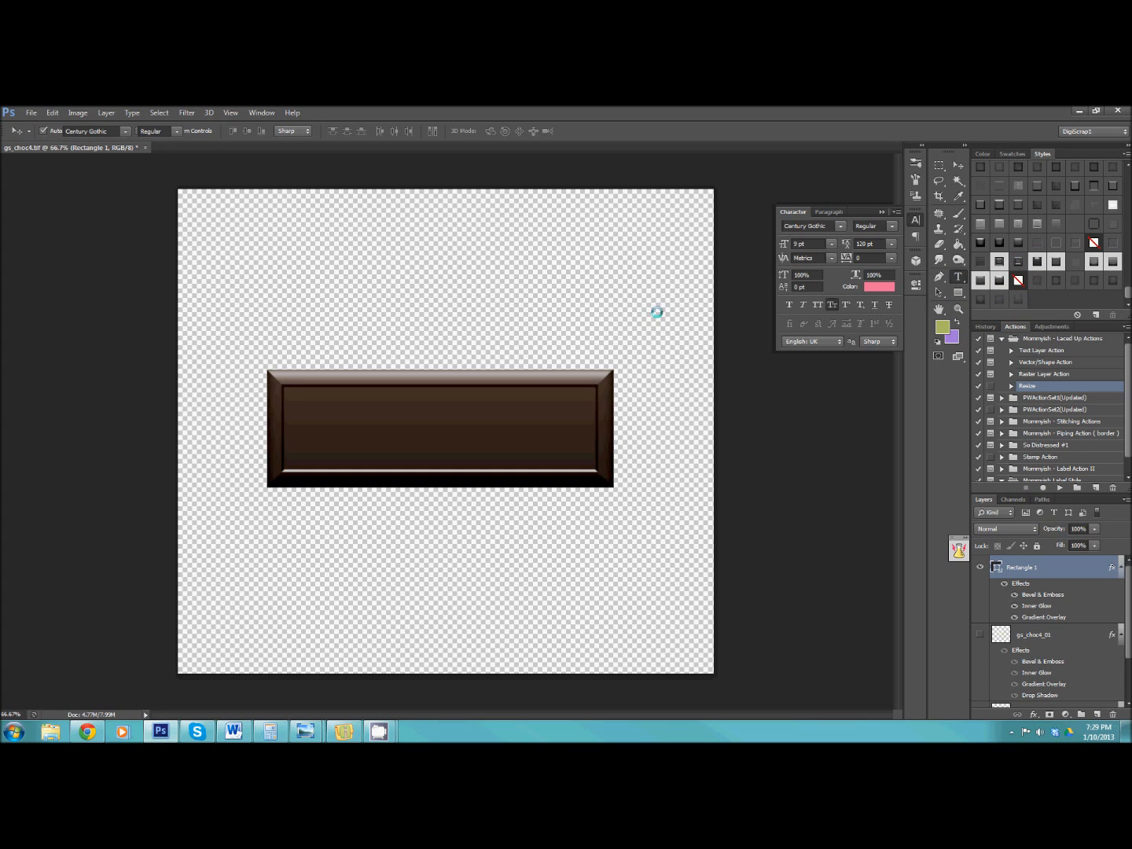
pyautogui.click(334, 325)
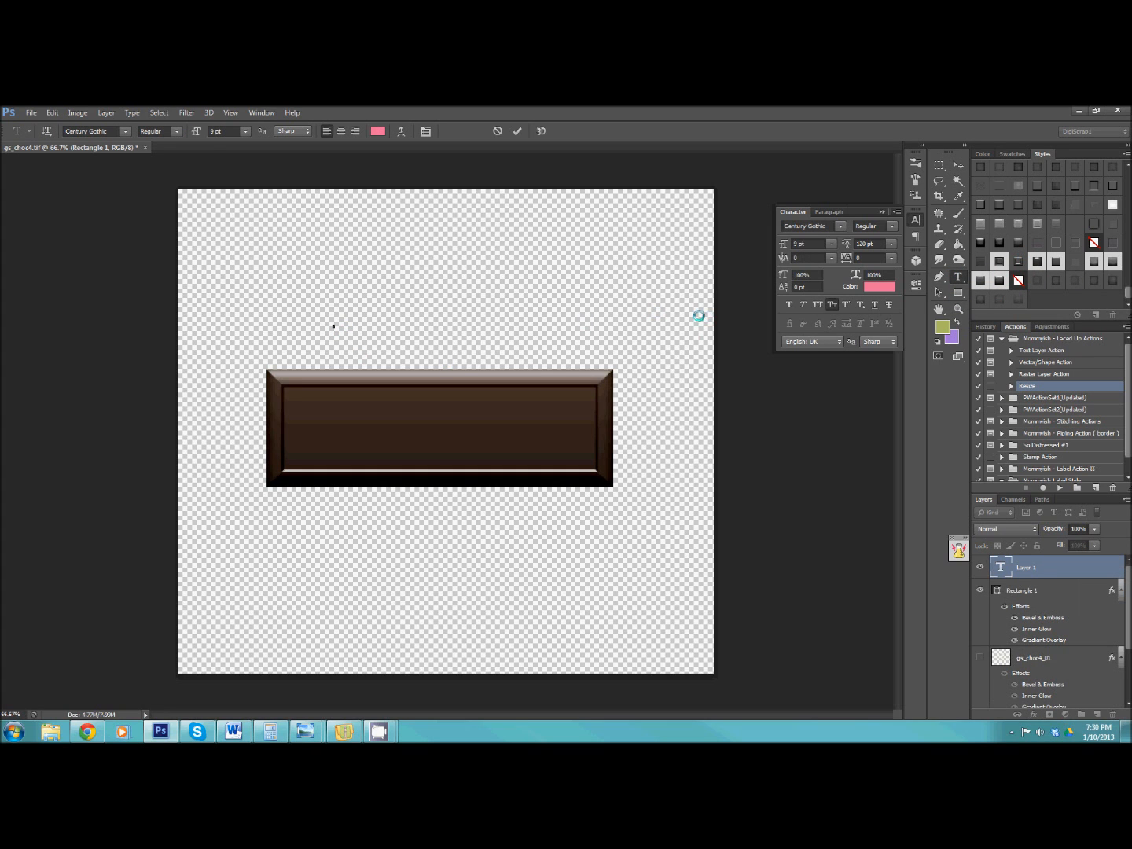
pyautogui.click(124, 131)
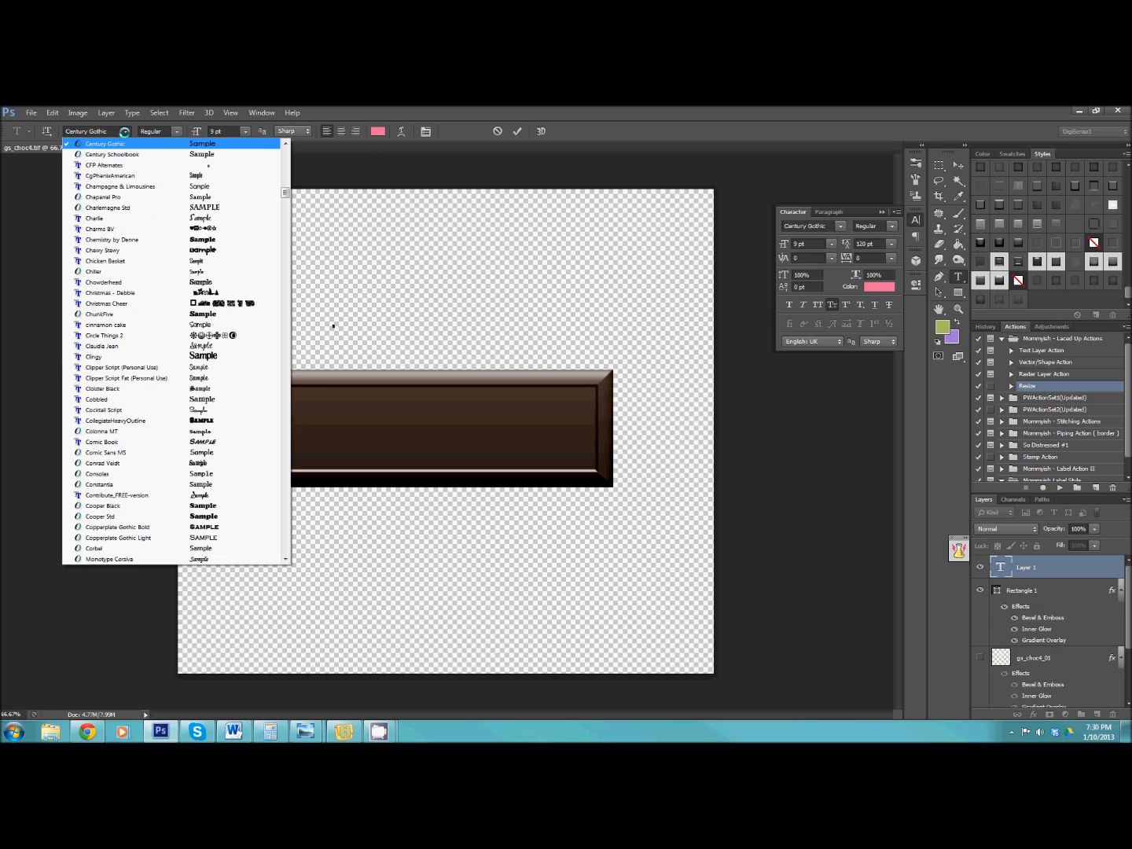
pyautogui.click(124, 131)
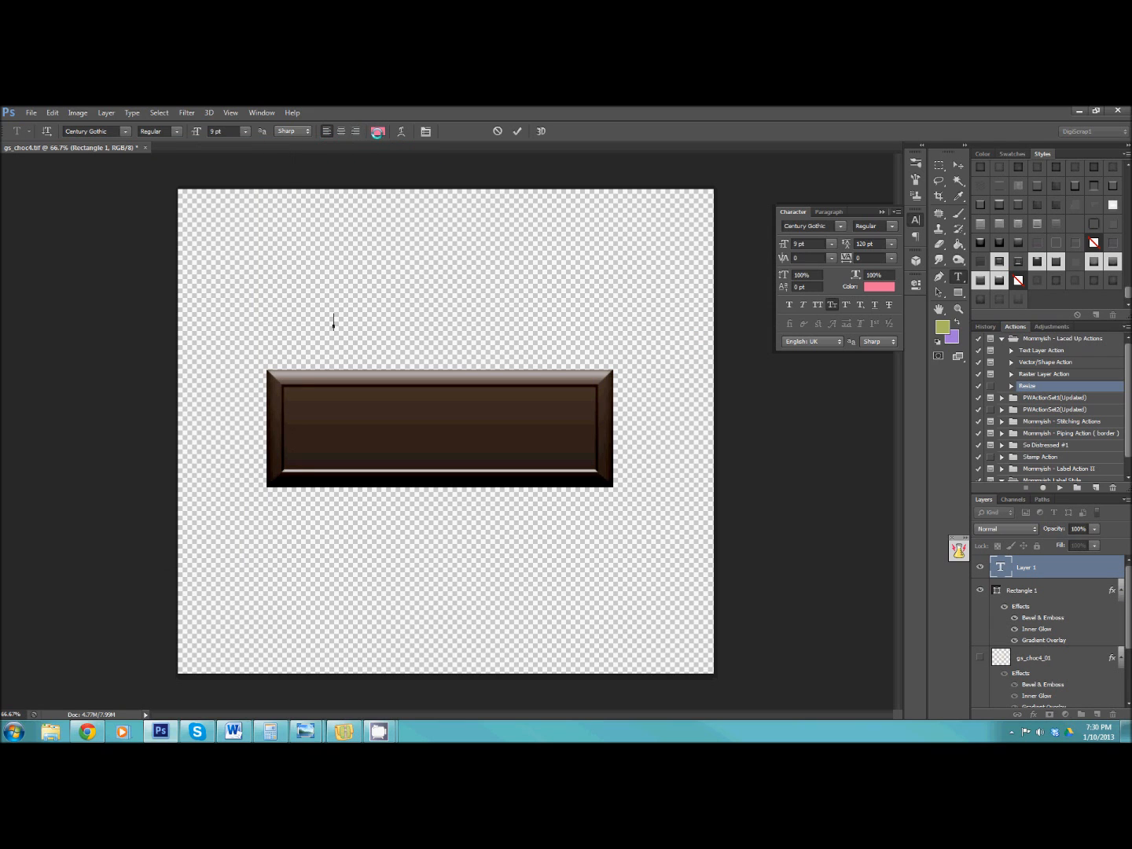
pyautogui.click(378, 131)
pyautogui.click(854, 605)
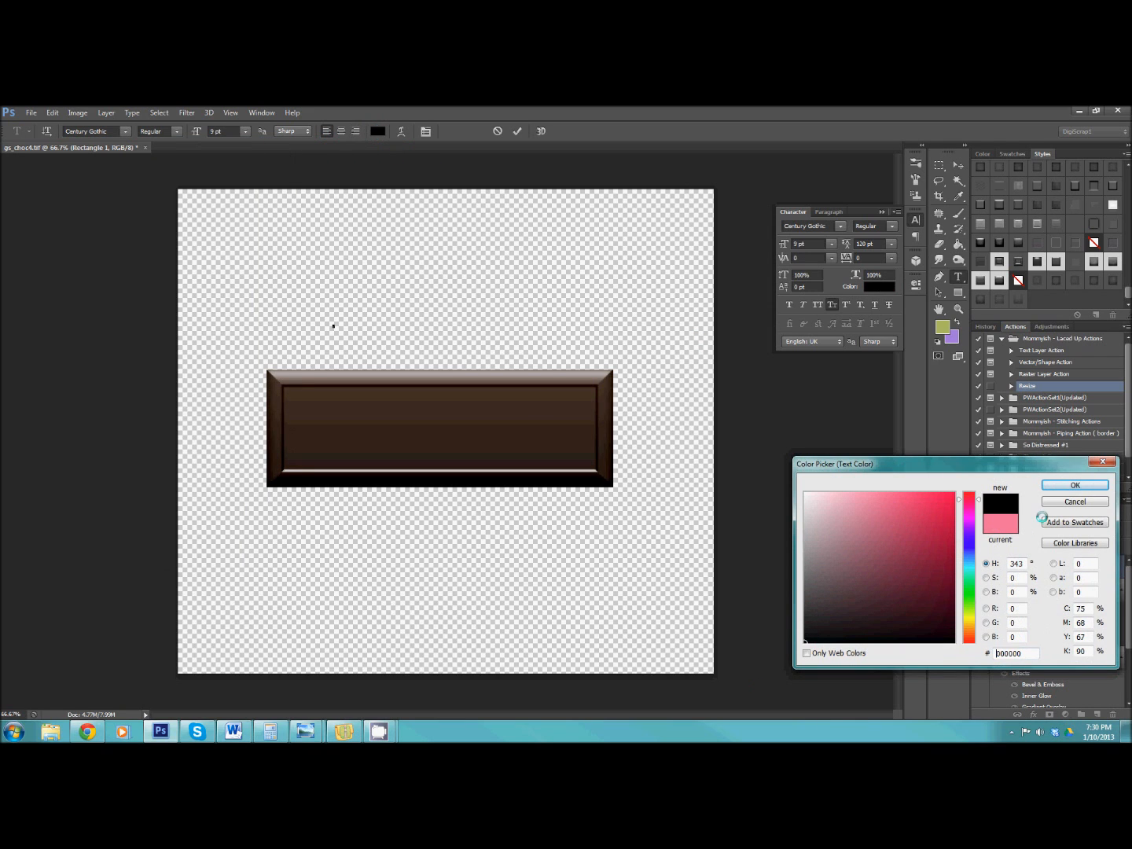
pyautogui.click(1069, 486)
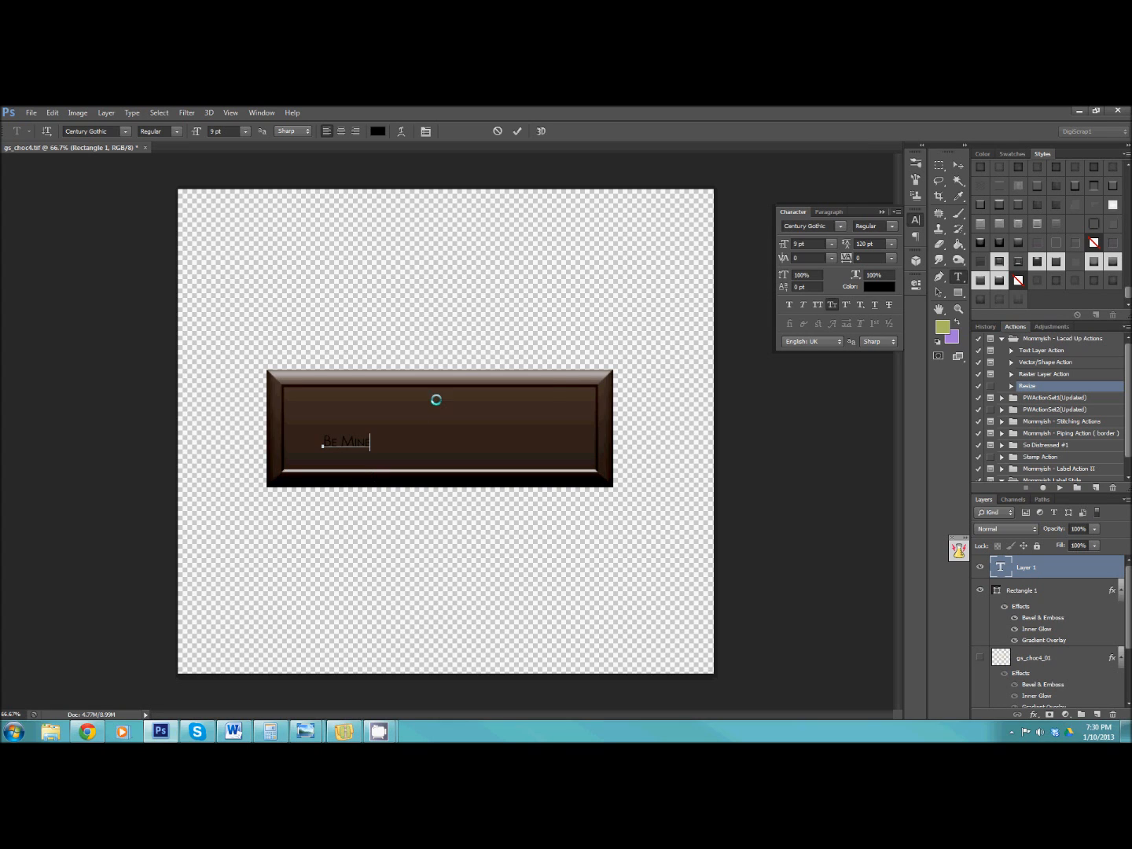
# Make the Be Mine text bold, all caps and about 37 pt, centred on the bar, and give it the engraved layer style.
pyautogui.hotkey('ctrl', 'a')
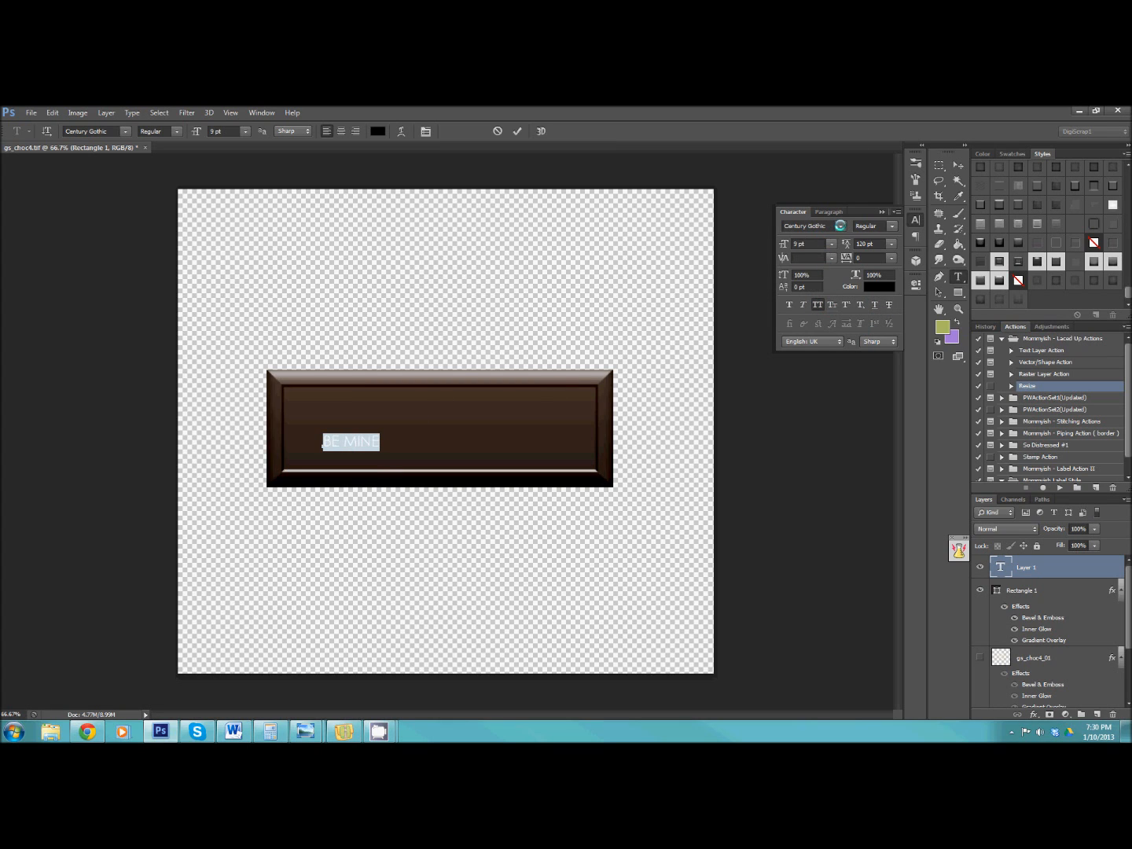
pyautogui.click(888, 226)
pyautogui.click(885, 256)
pyautogui.click(358, 440)
pyautogui.moveTo(377, 431); pyautogui.dragTo(556, 411)
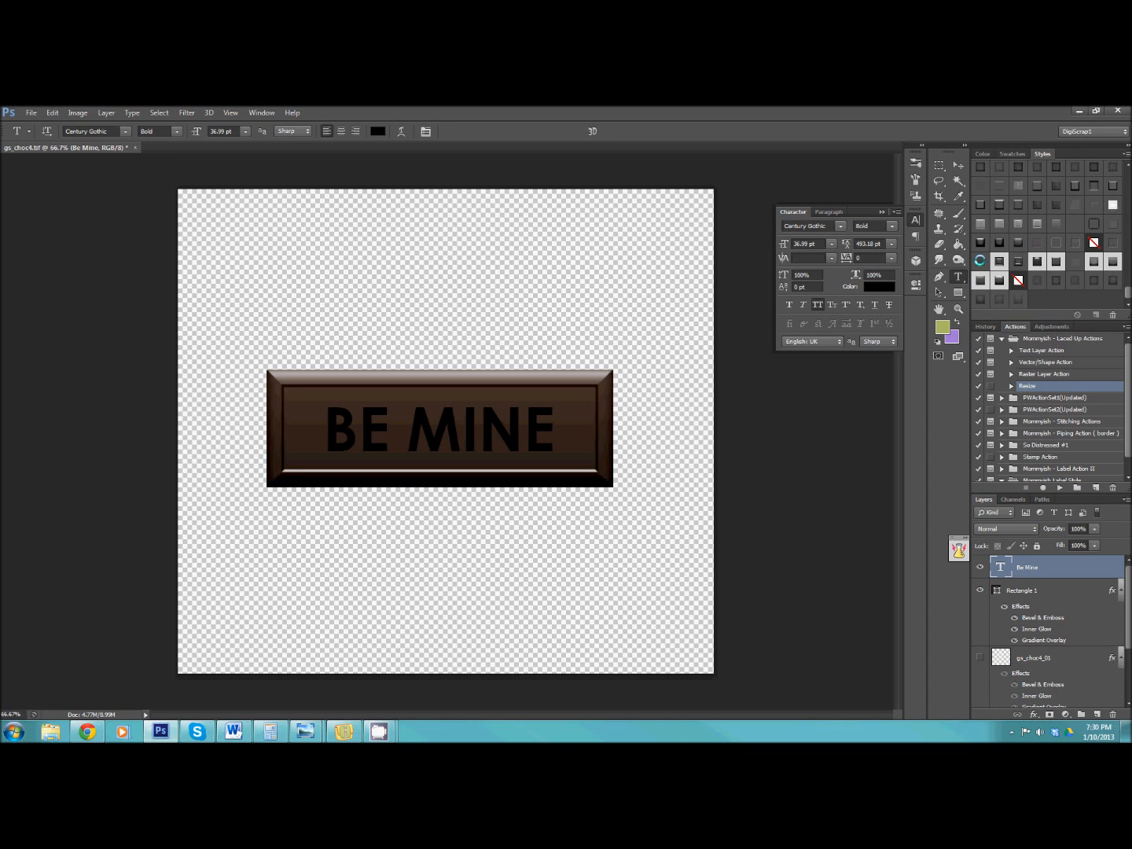
pyautogui.click(979, 261)
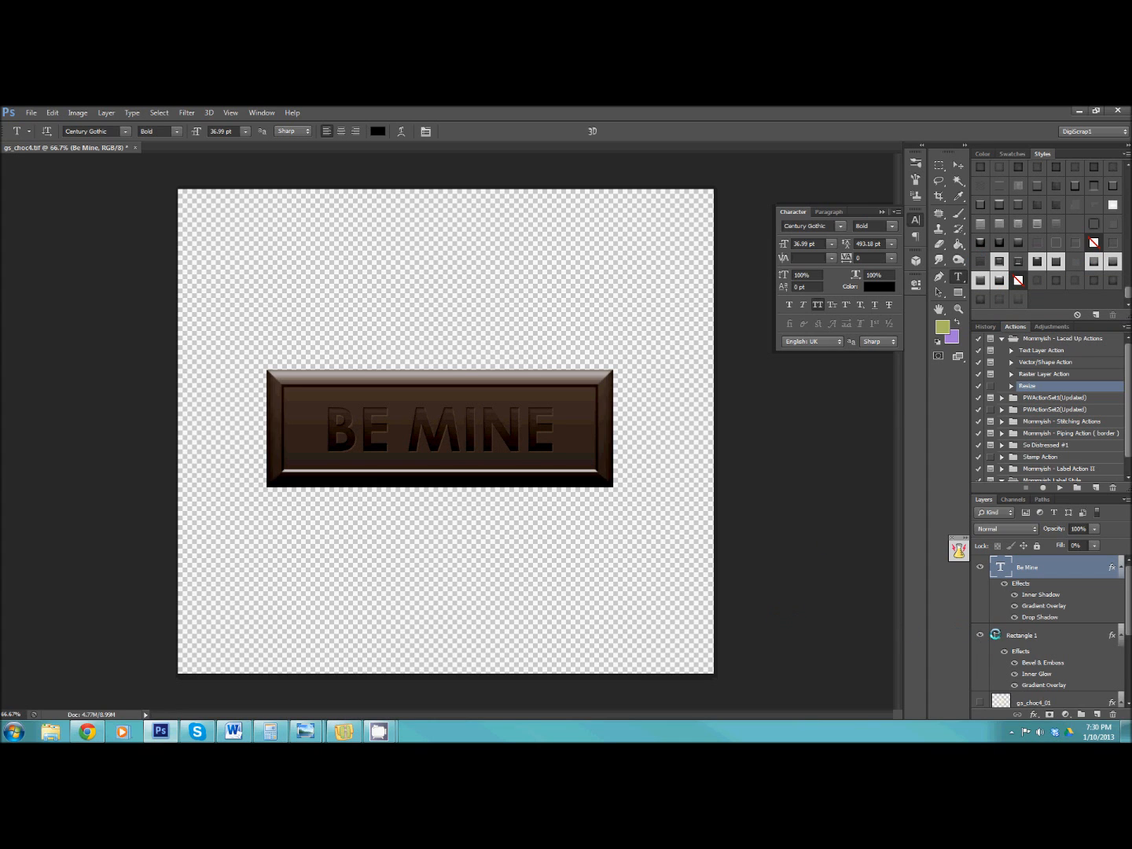
# Recolour the bar's rectangle to the light cream #e4d3c9 and select the Be Mine text layer.
pyautogui.doubleClick(995, 634)
pyautogui.click(837, 528)
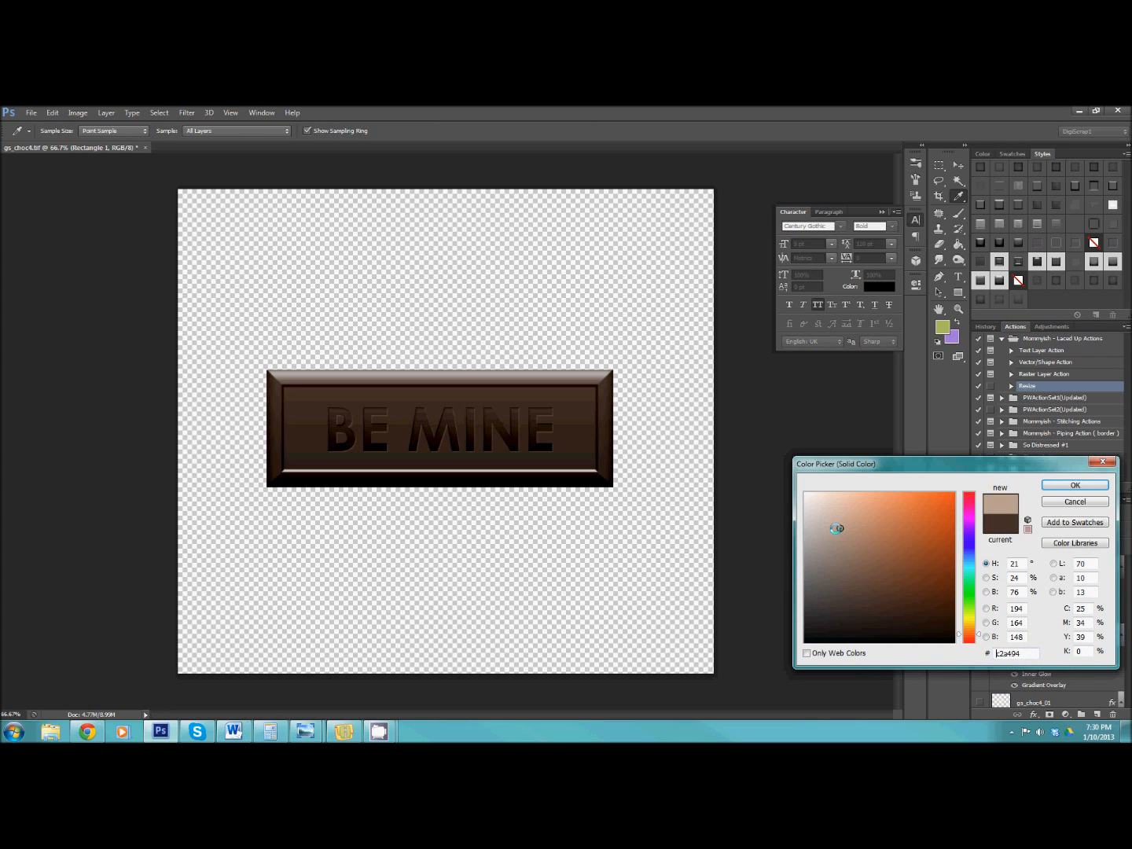
pyautogui.click(811, 513)
pyautogui.click(822, 510)
pyautogui.click(822, 509)
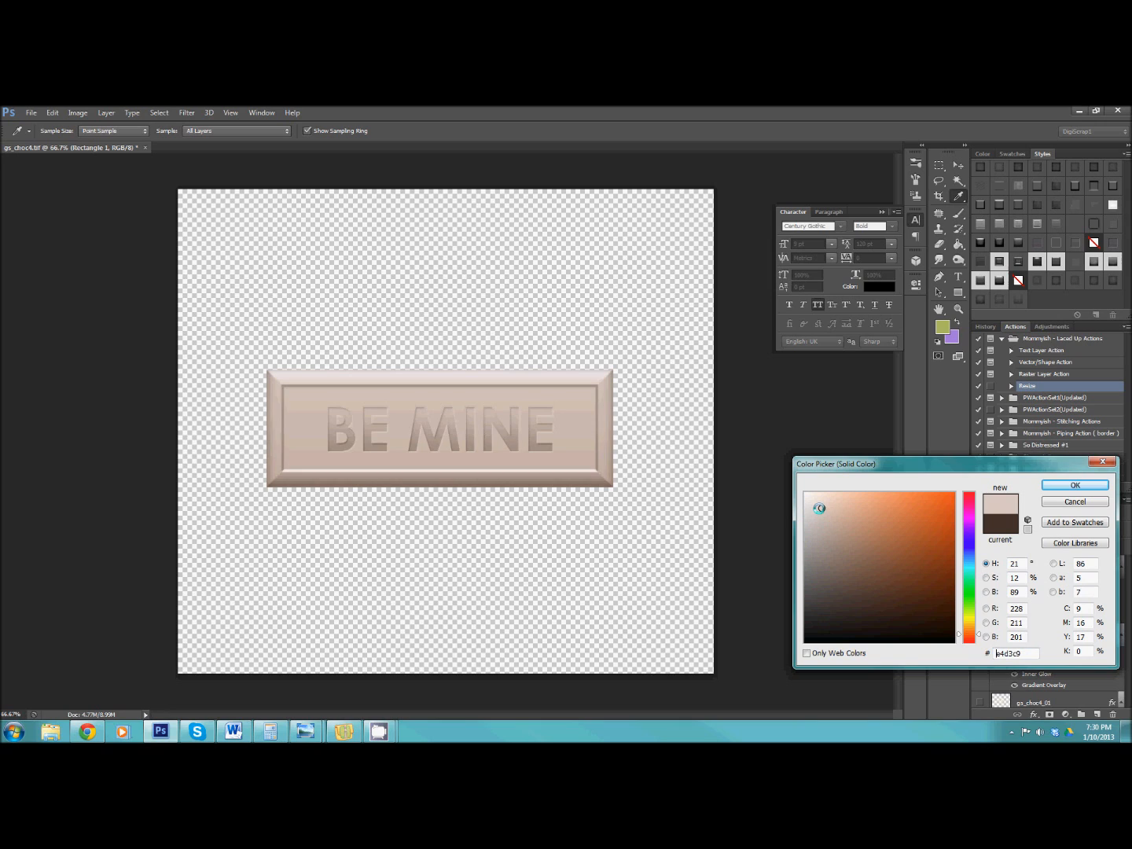
pyautogui.press('Return')
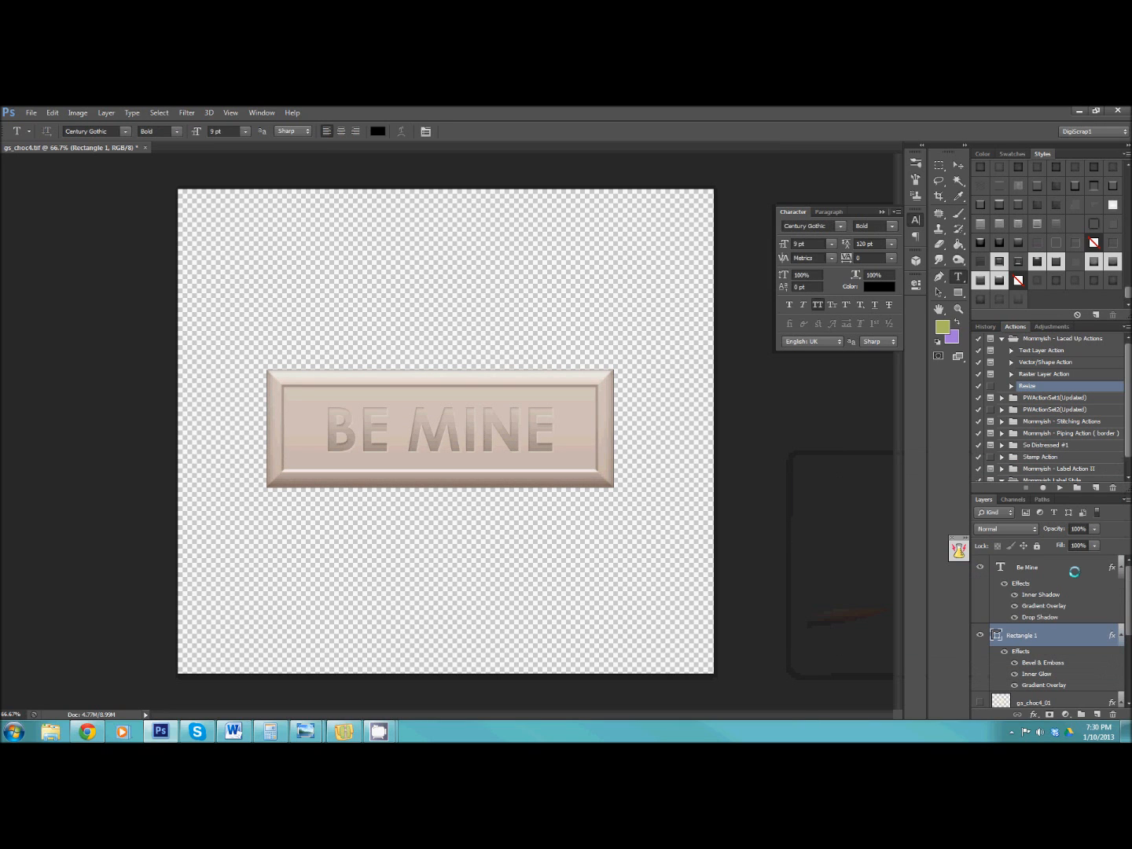
pyautogui.click(1076, 567)
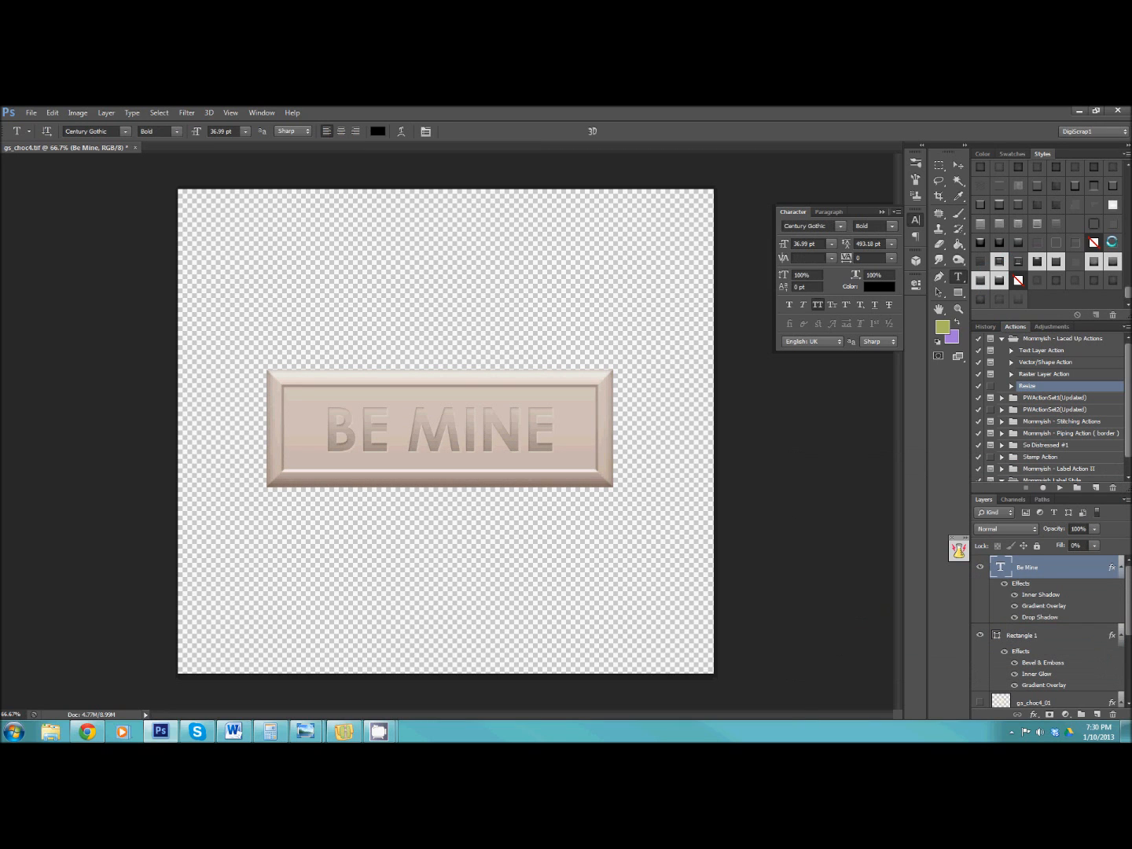